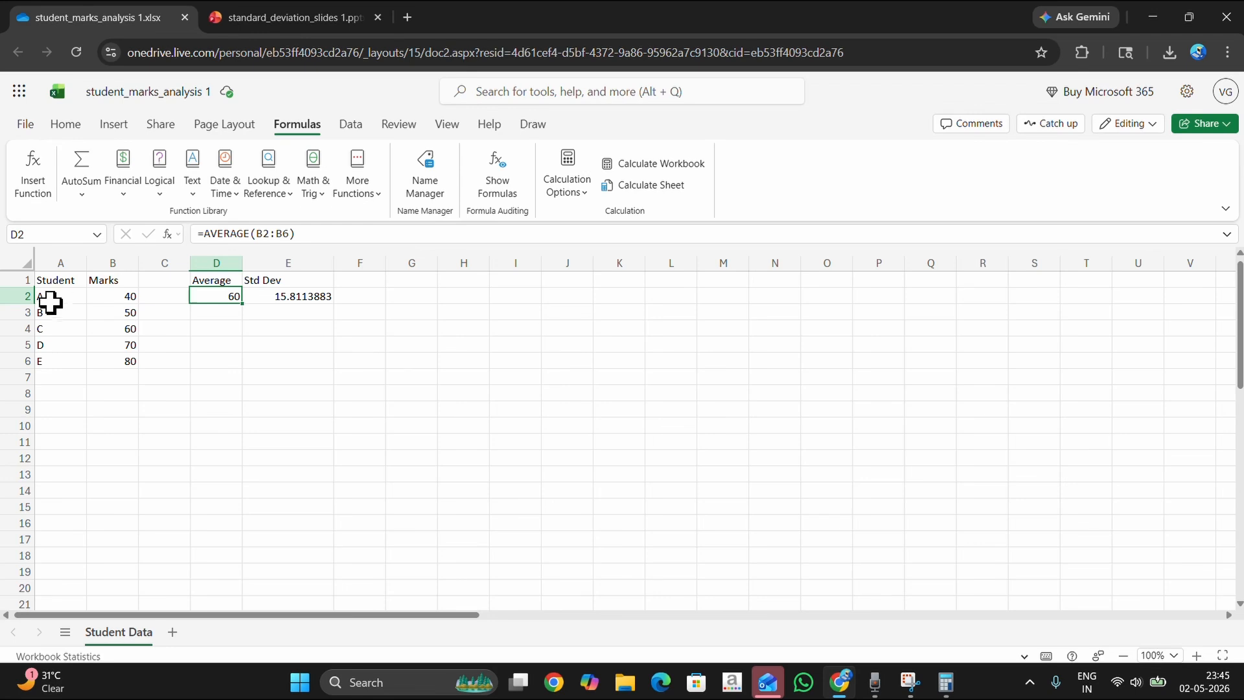
- Review the list of students A to E in A2:A6
left_click_drag(53, 296, 59, 358)
left_click(69, 298)
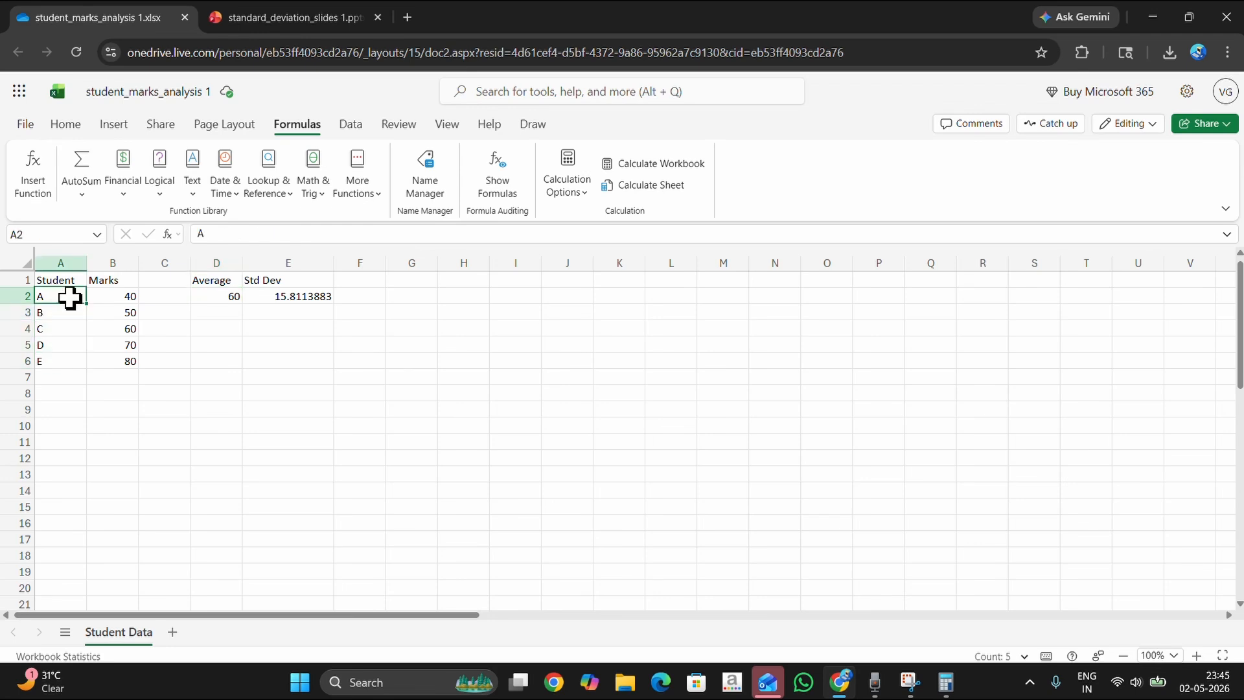
left_click(65, 314)
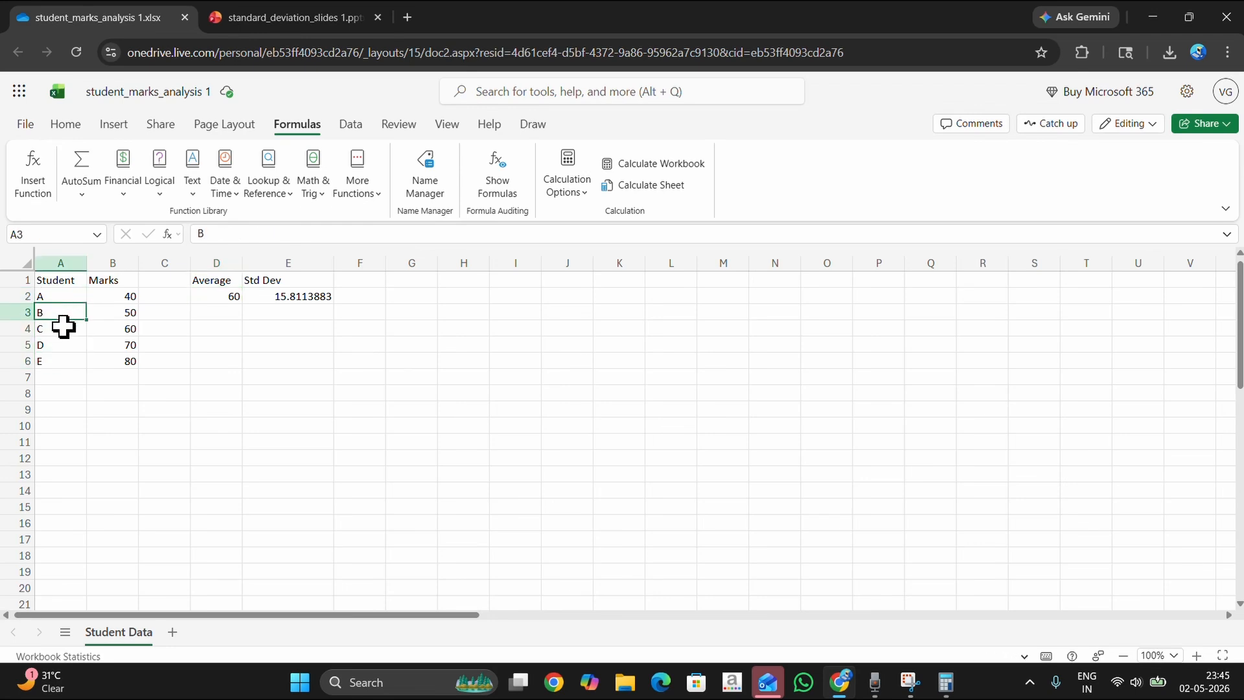
left_click(64, 328)
left_click(61, 351)
left_click(58, 357)
left_click(67, 298)
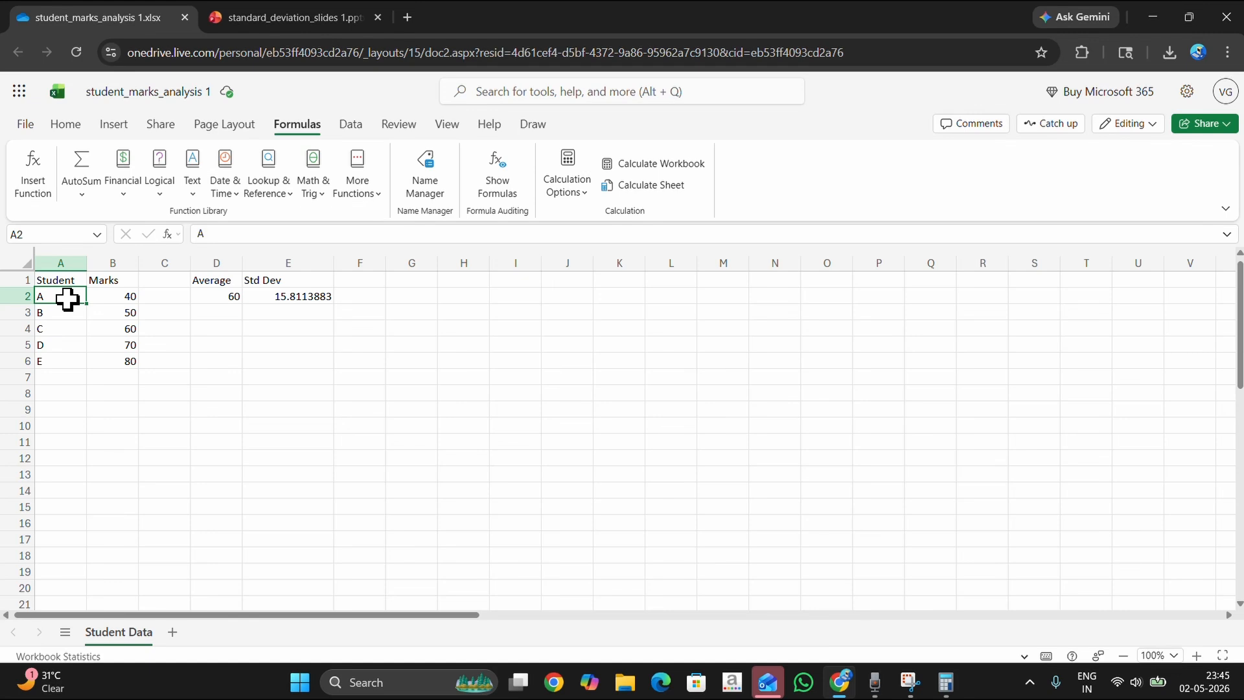
- Go through each student's mark row by row and highlight the full marks range B2:B6
left_click(108, 298)
left_click(69, 313)
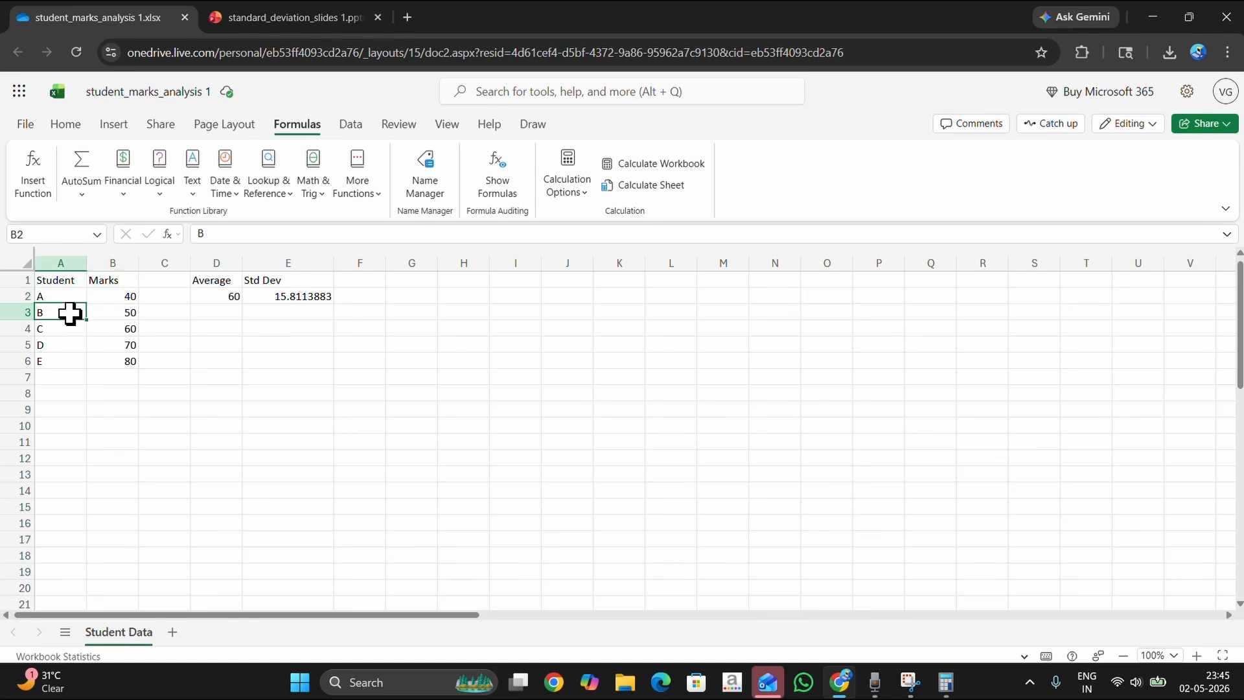
left_click(101, 314)
left_click(68, 328)
left_click(99, 330)
left_click(59, 344)
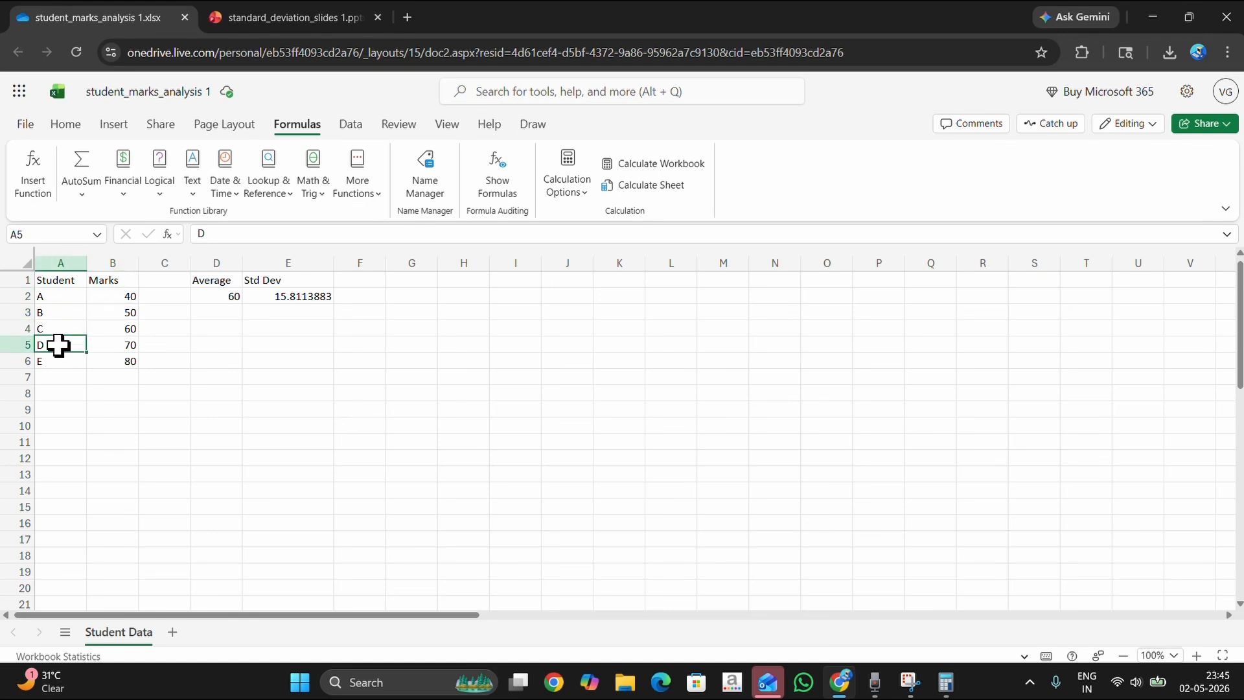
left_click(96, 345)
left_click(57, 361)
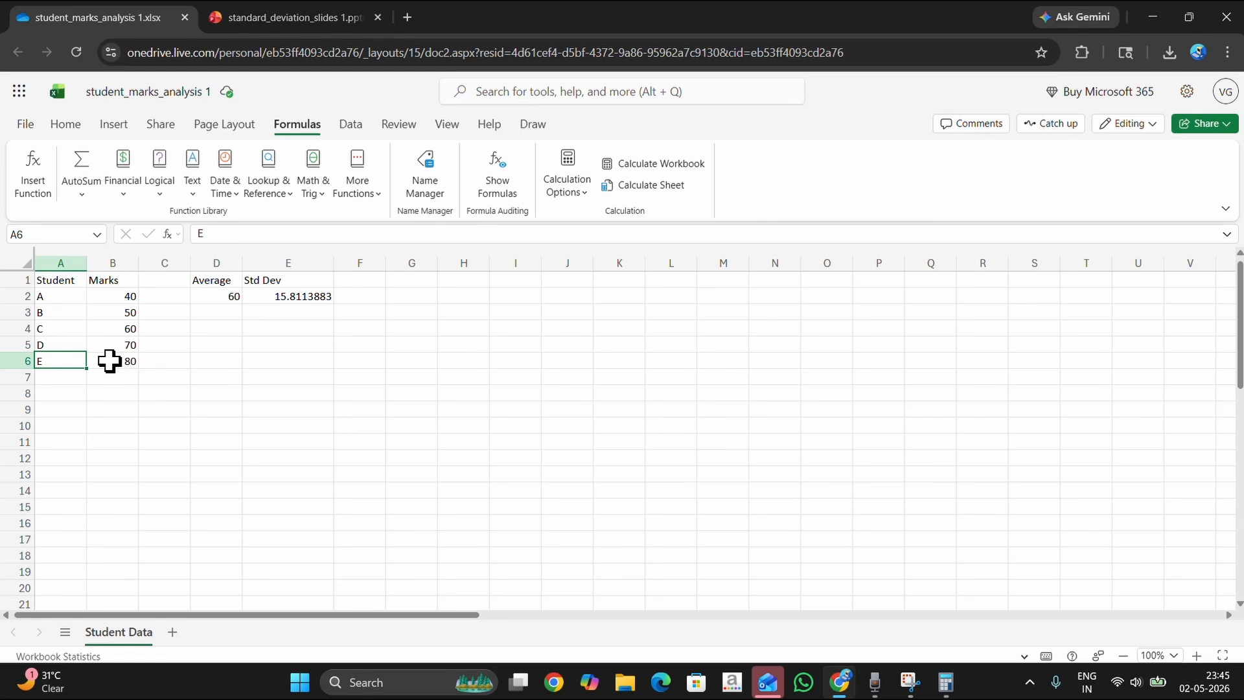
left_click_drag(123, 297, 128, 368)
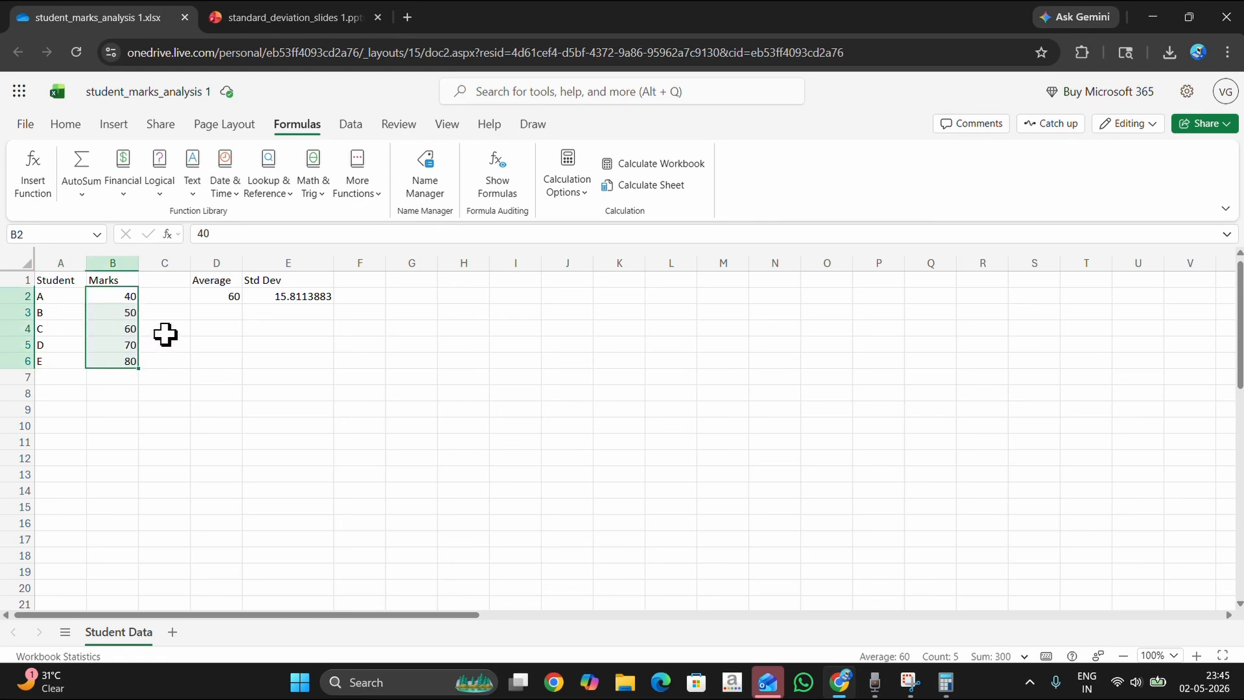
- Inspect the average formula in D2 and clear that cell
left_click(199, 298)
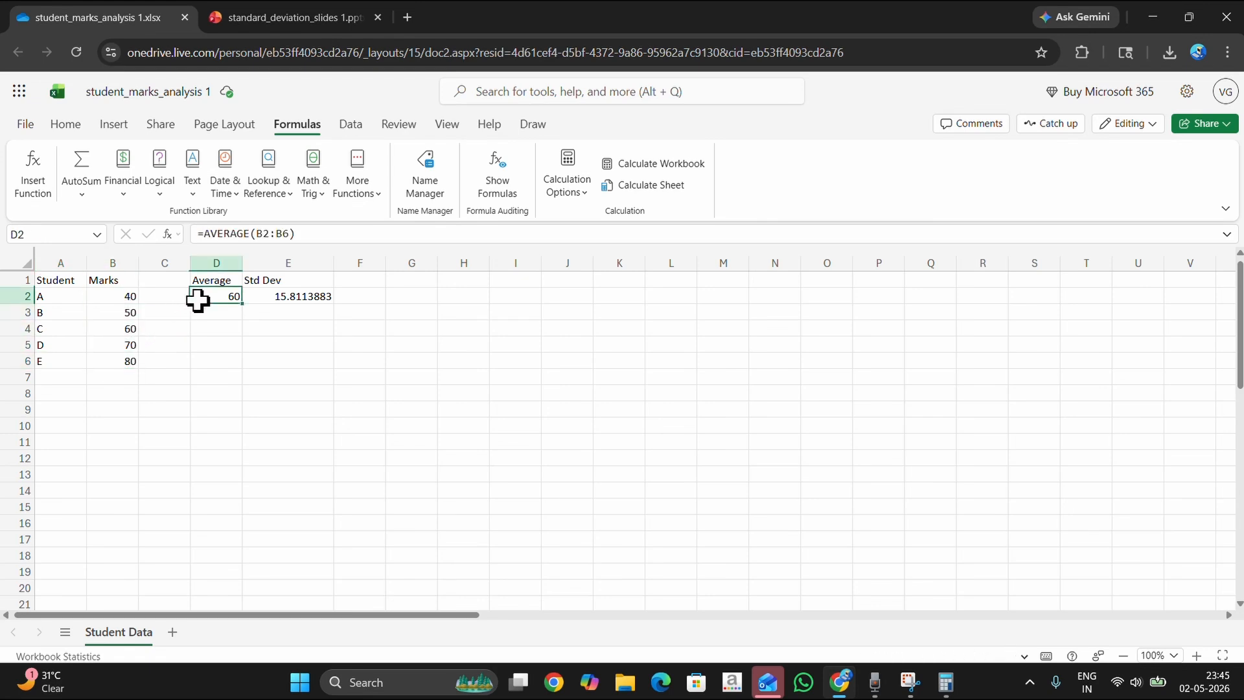
left_click_drag(300, 240, 180, 238)
left_click(237, 360)
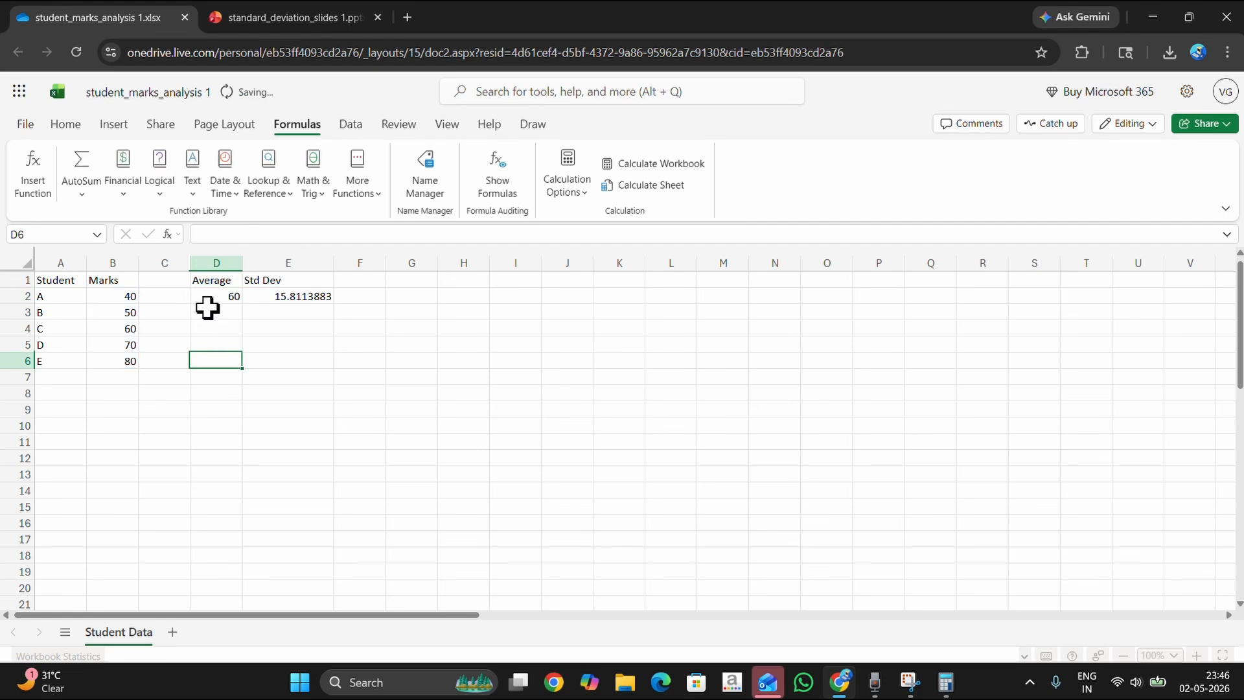
left_click(210, 297)
key("Delete")
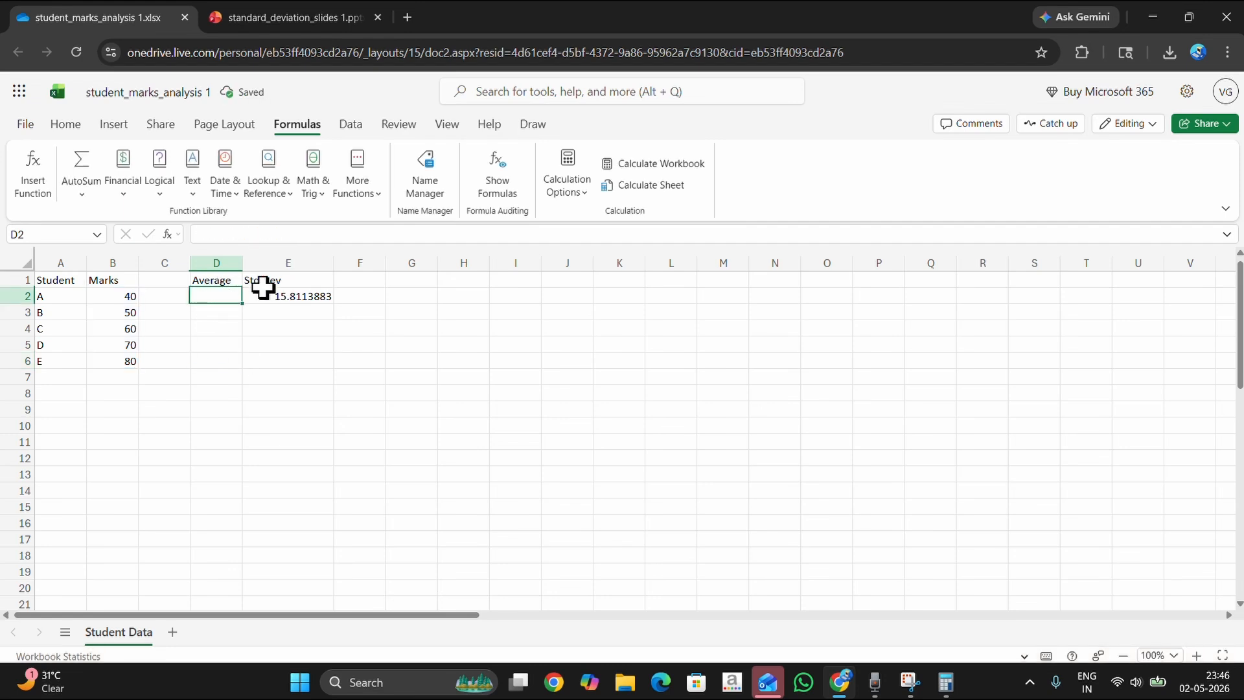
- Enter the formula =AVERAGE(B2:B6) in D2 to calculate the average of the marks
type("=")
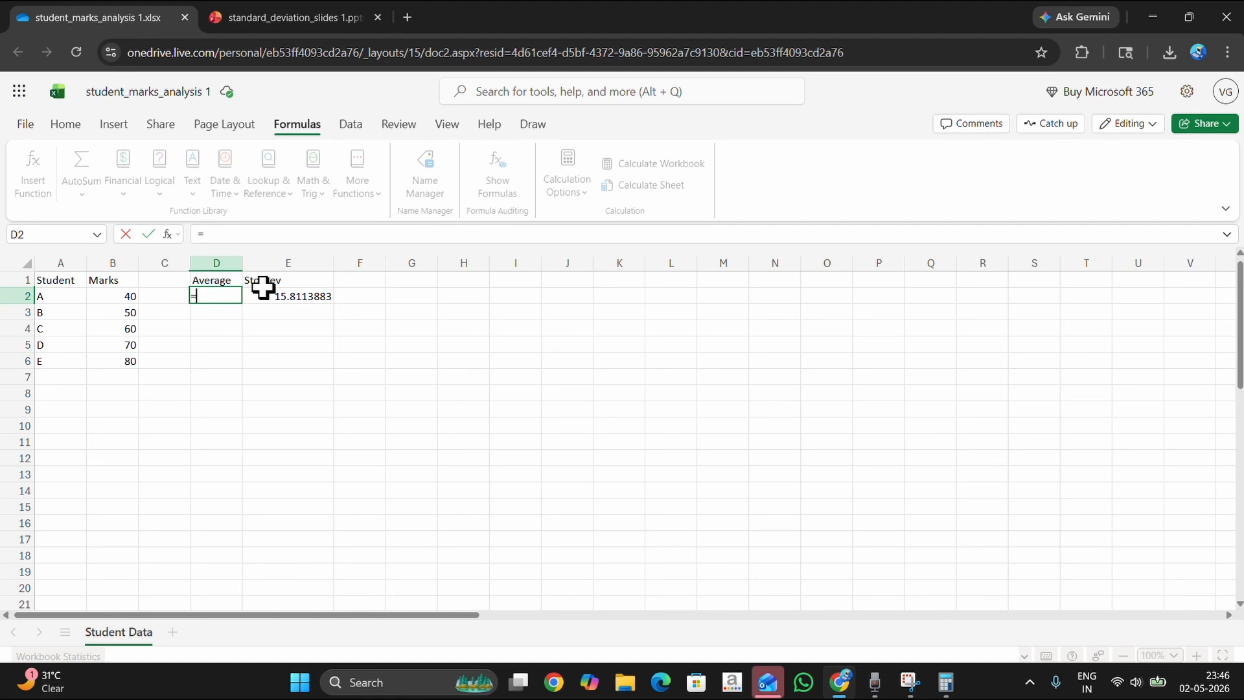
type("aver")
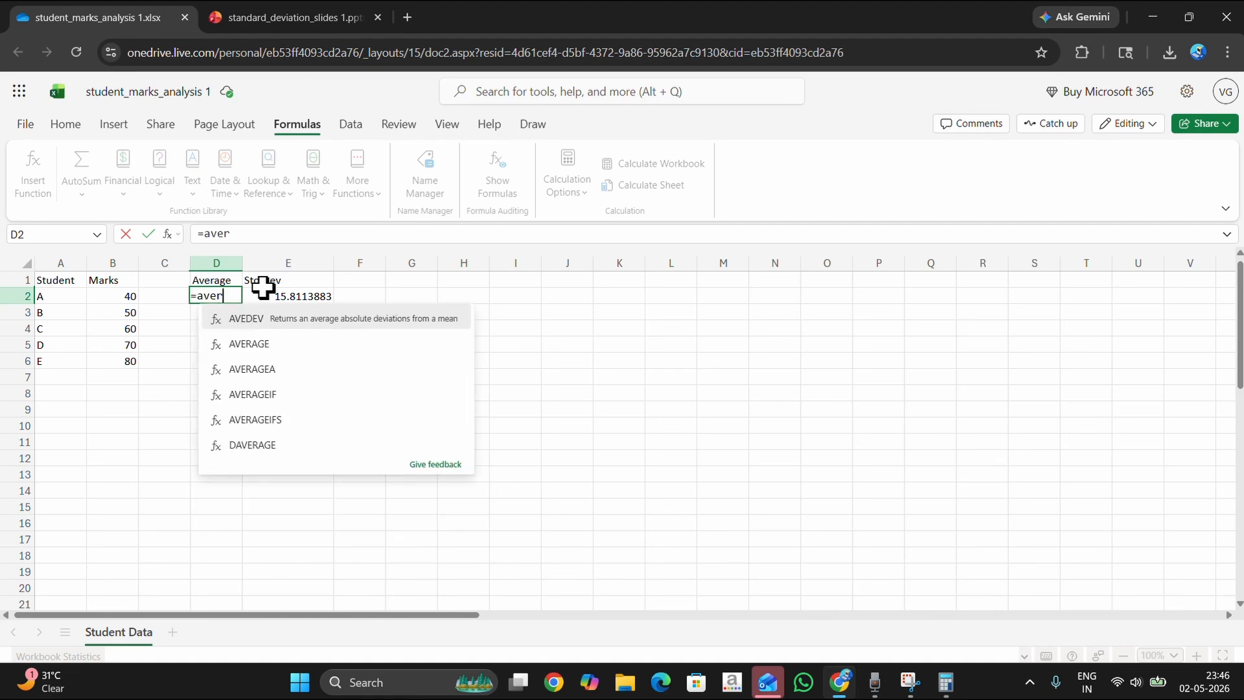
type("age")
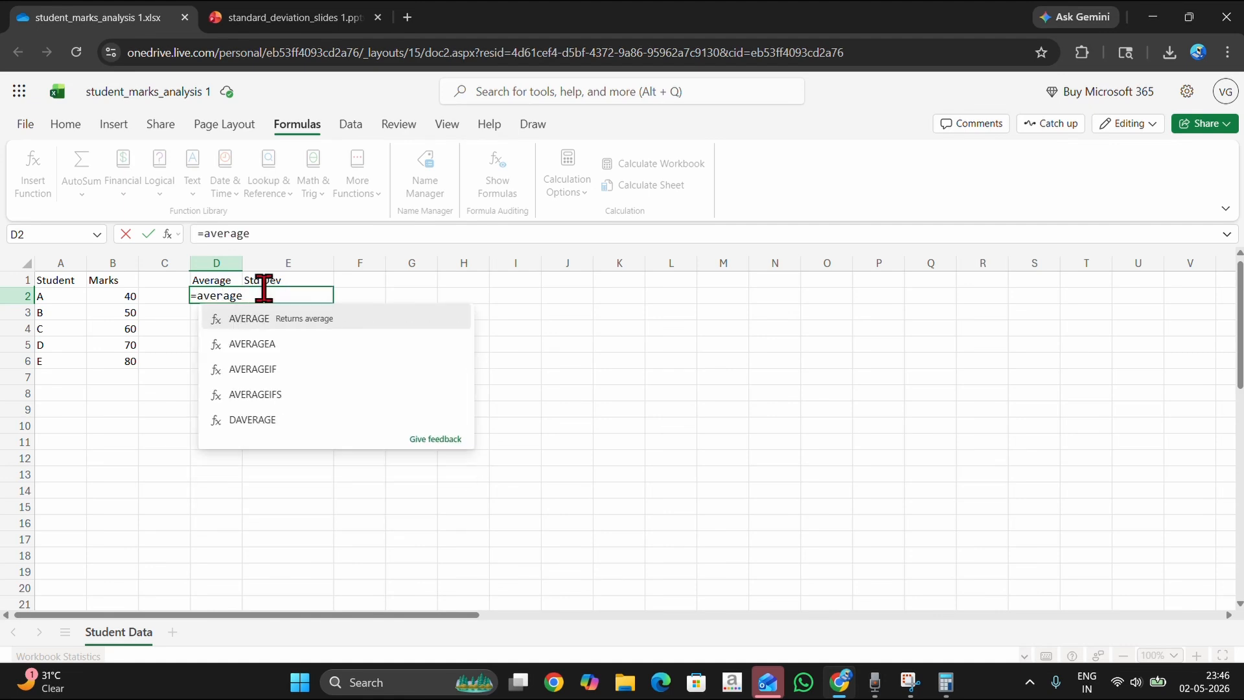
key("Tab")
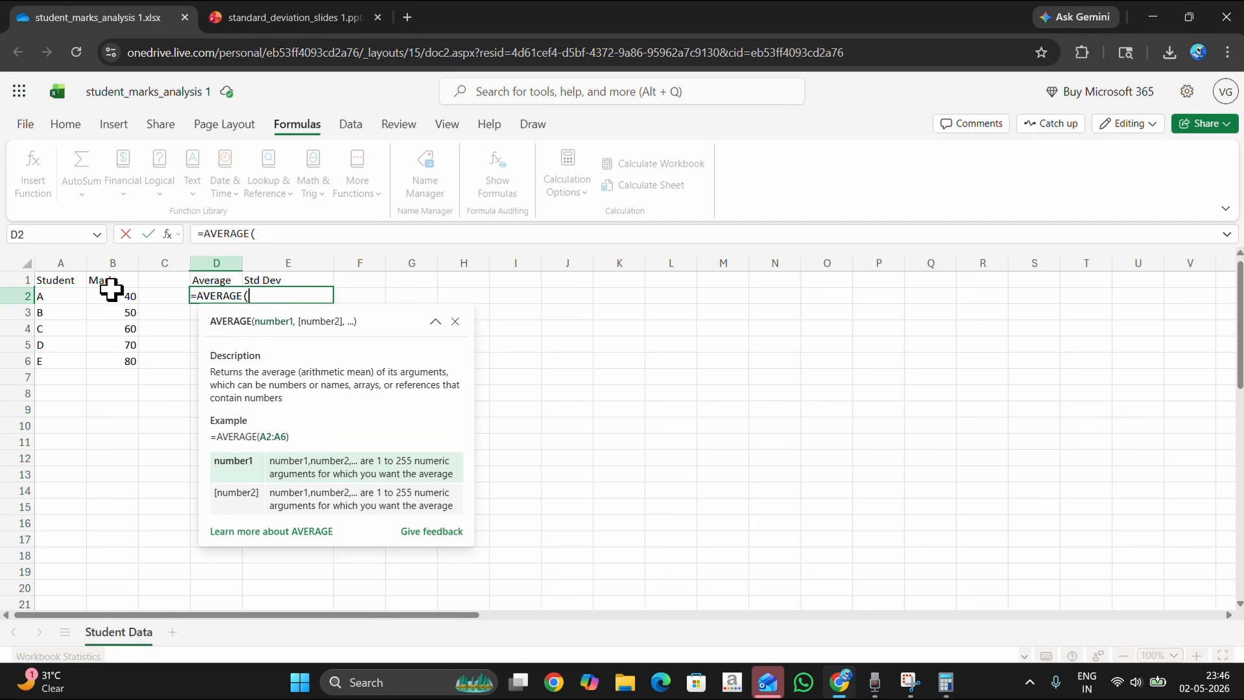
left_click_drag(110, 295, 119, 357)
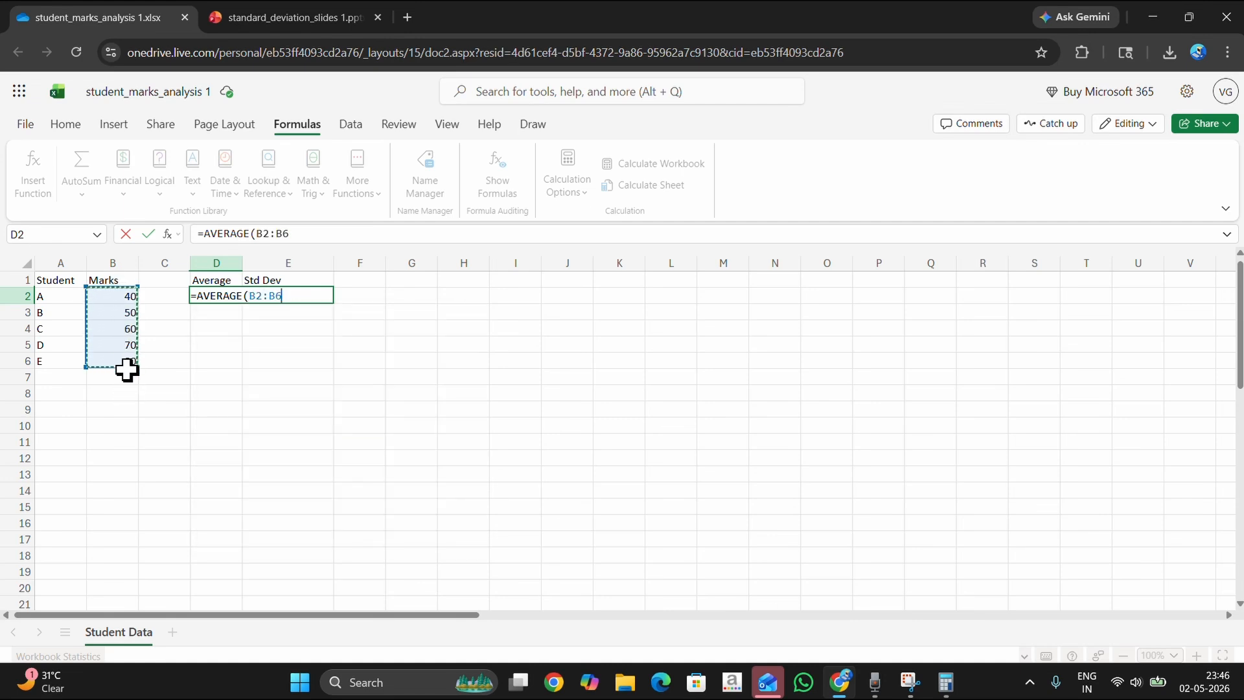
type(")")
key("Return")
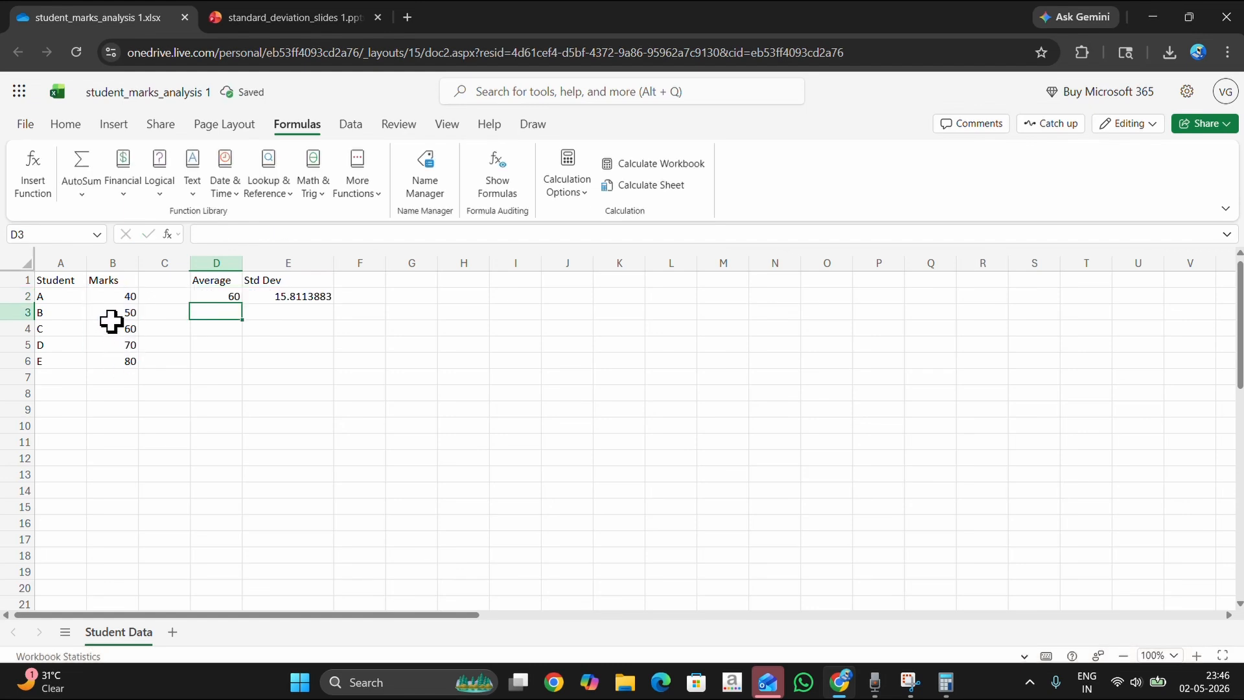
- Compare the marks in B2:B6, especially student A's mark in B2, with the average in D2
left_click(112, 295)
left_click_drag(112, 295, 116, 358)
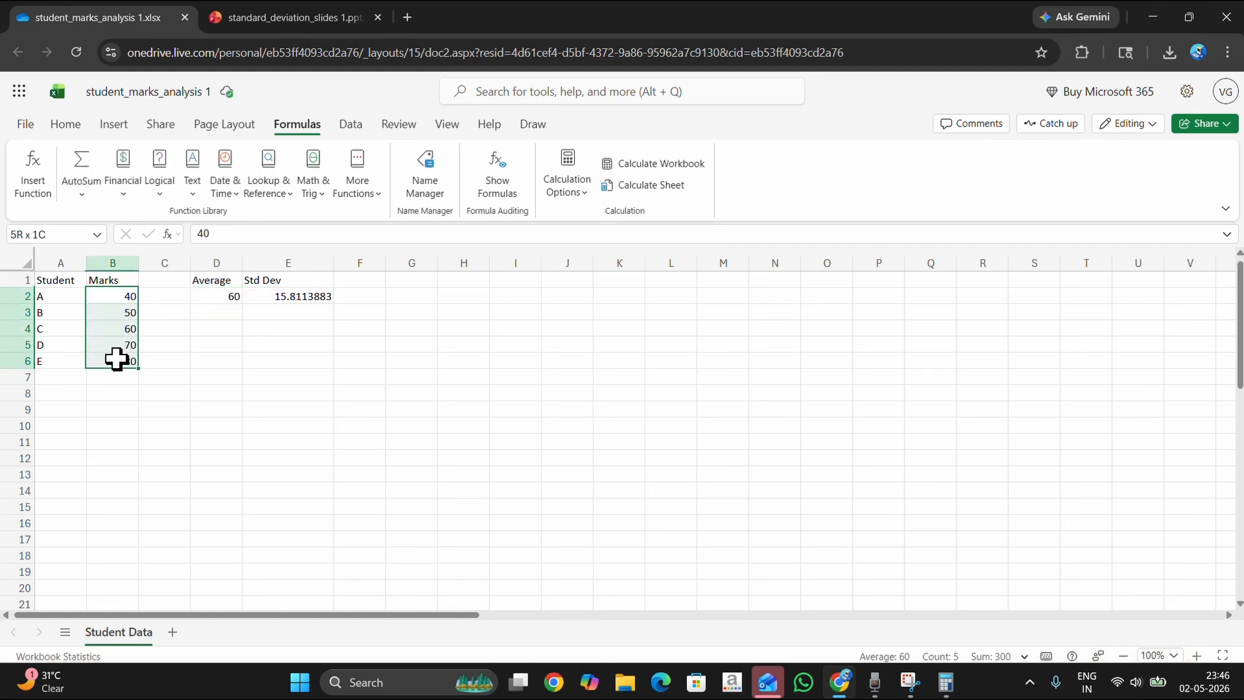
left_click(198, 298)
left_click(117, 296)
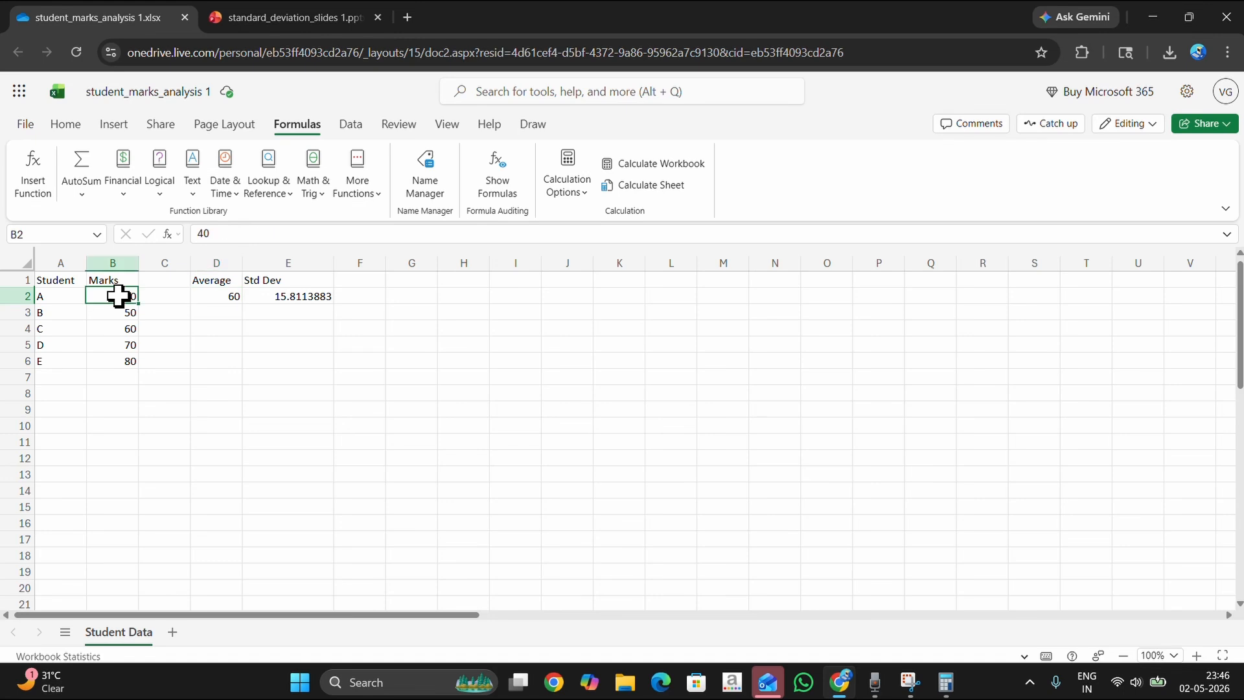
left_click(218, 298)
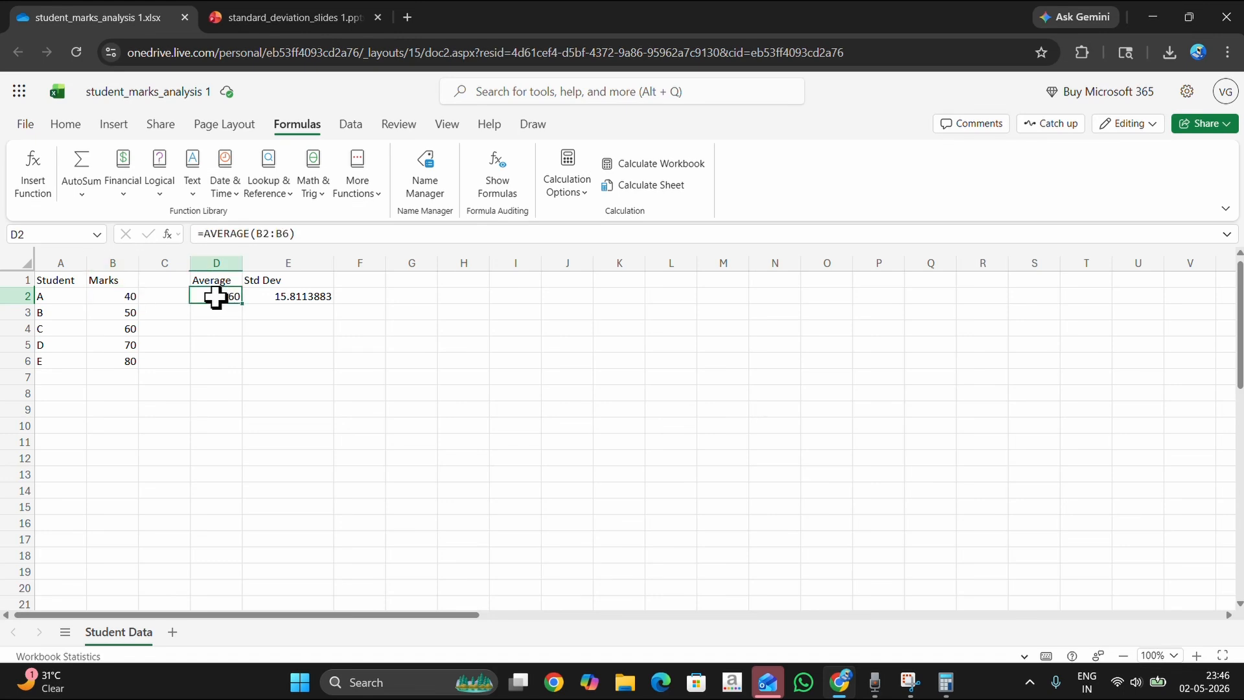
left_click(112, 296)
left_click(201, 295)
left_click(107, 298)
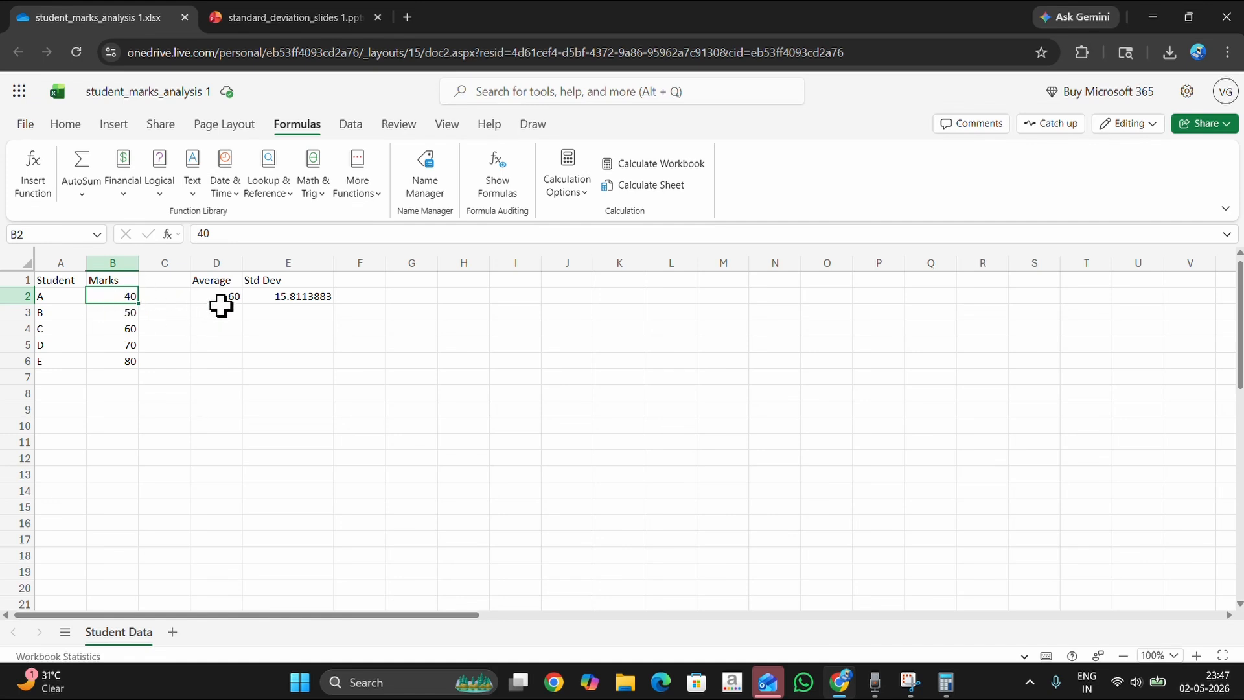
- Compare the marks of students B and C, the whole marks range and student A's mark with the average in D2
left_click_drag(62, 313, 125, 316)
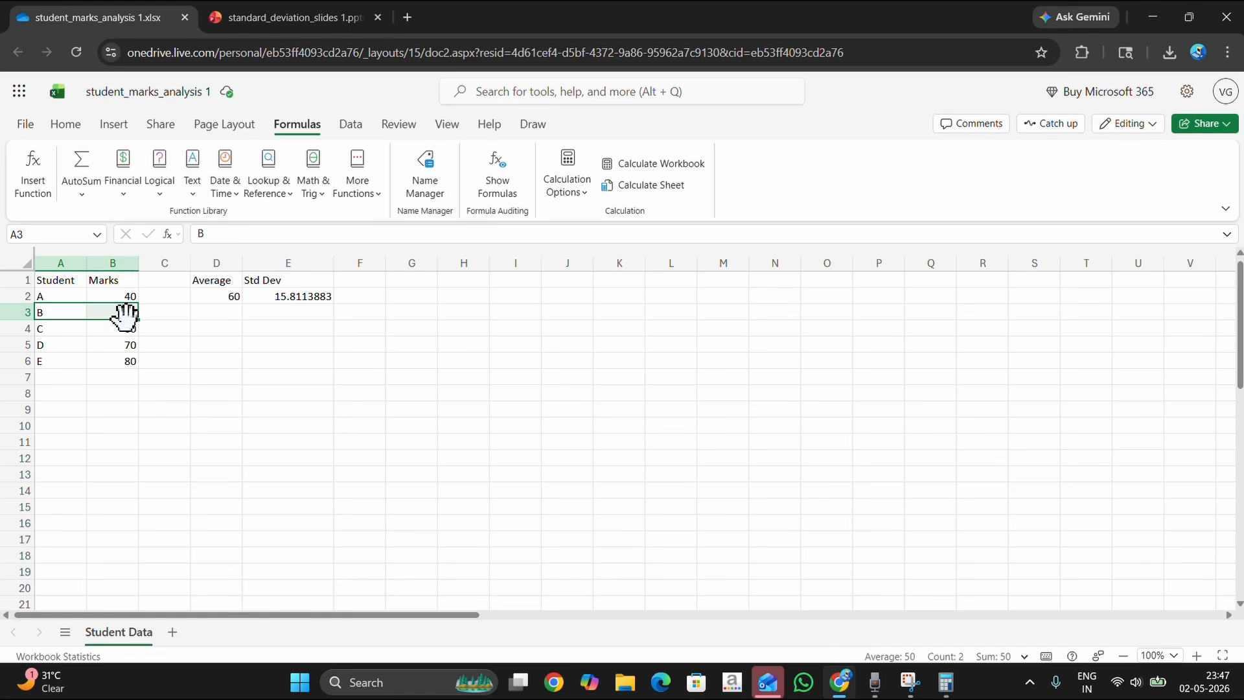
left_click(126, 316)
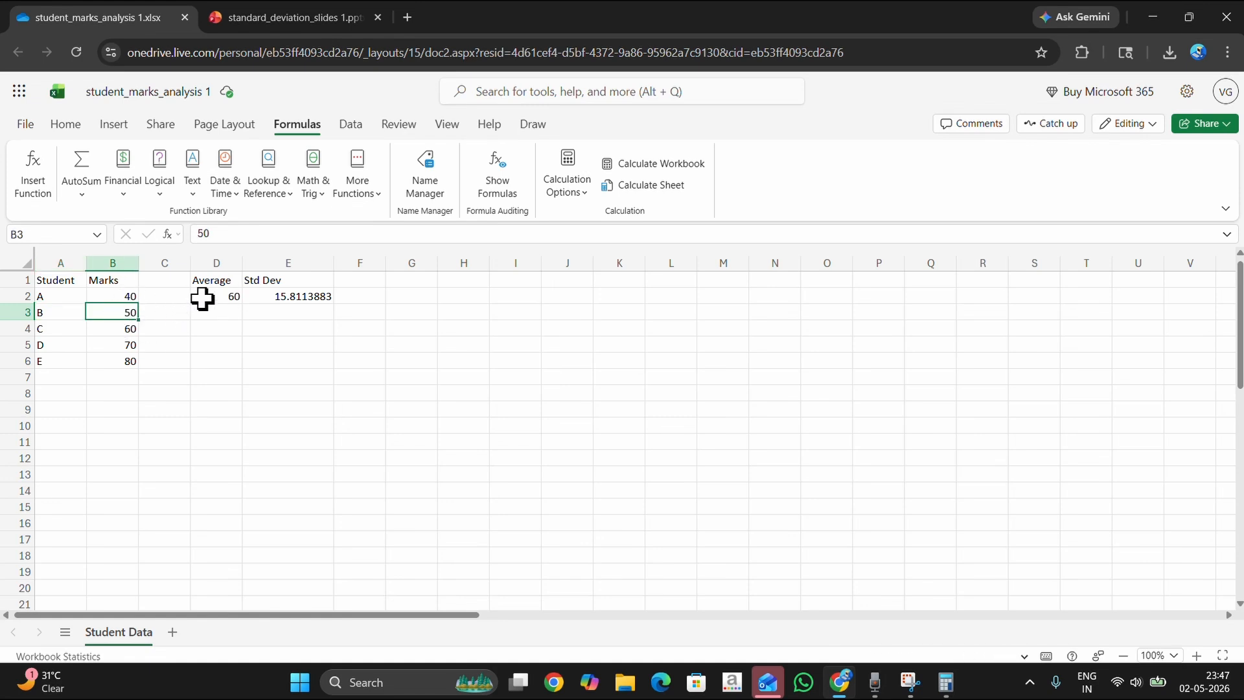
left_click(107, 329)
left_click(208, 297)
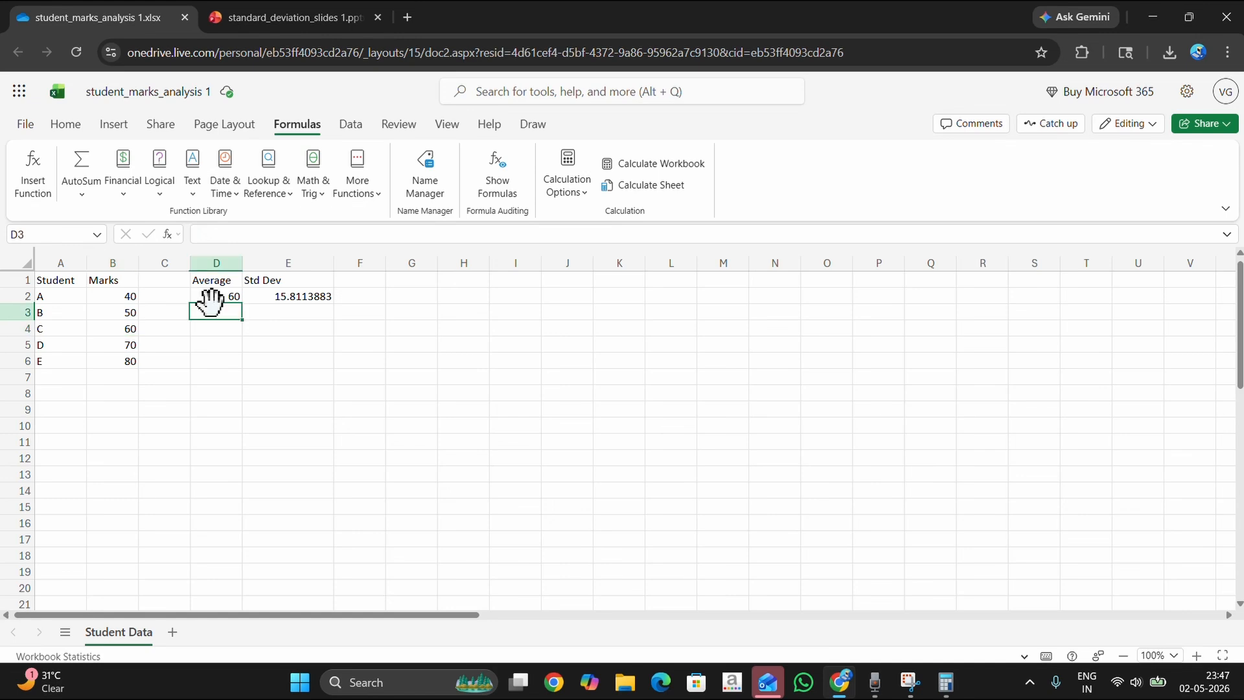
left_click(122, 330)
left_click(205, 302)
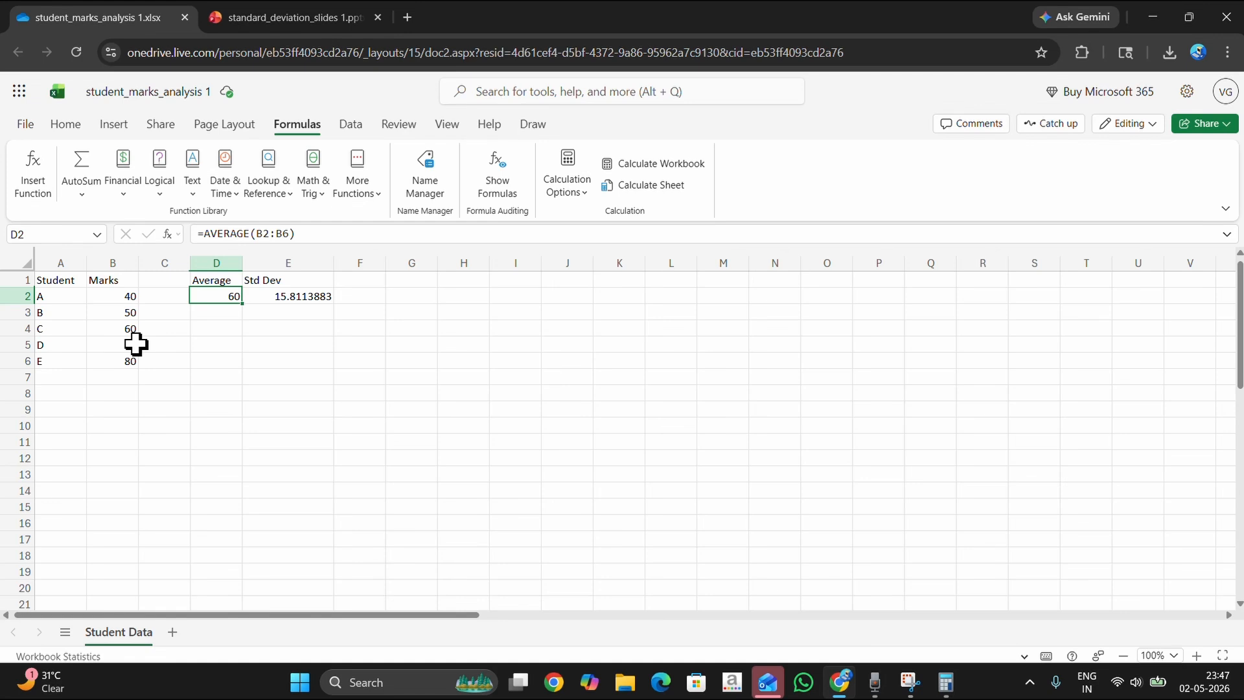
left_click_drag(134, 299, 123, 363)
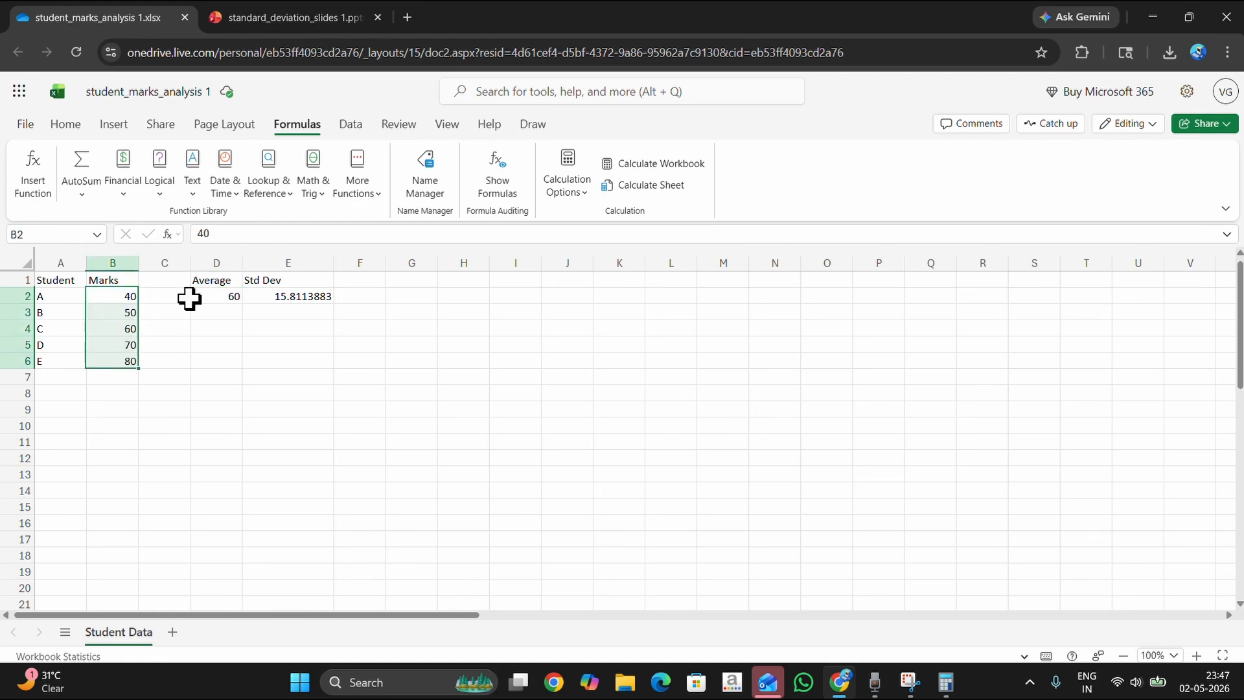
left_click(223, 295)
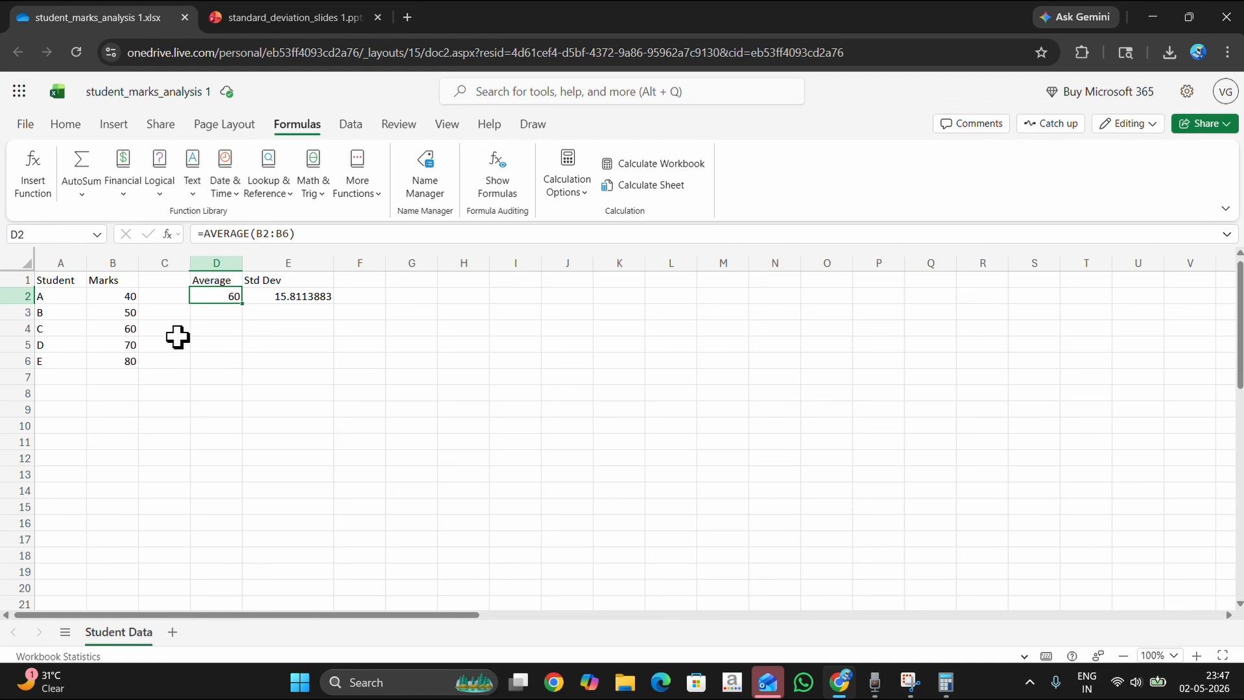
left_click(133, 297)
left_click(234, 297)
left_click(133, 300)
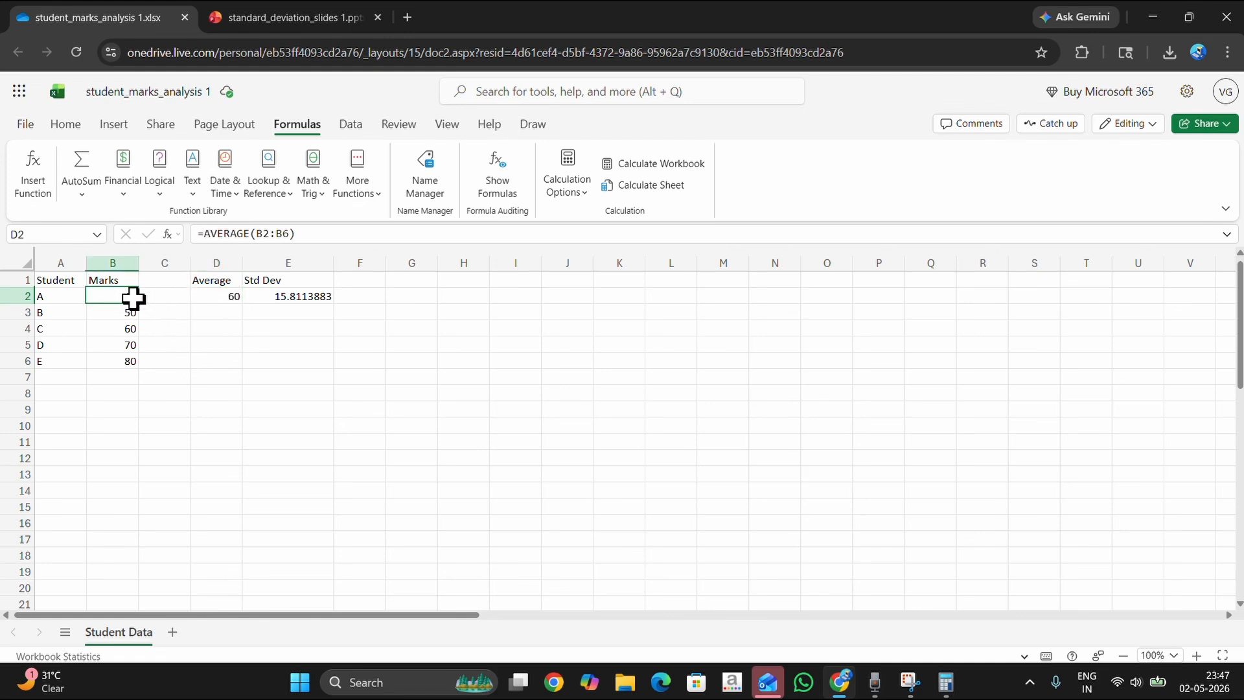
- Enter each mark's deviation from the average in D9:D13 as -20, -10, 0, 10 and 20
left_click(198, 414)
type("=B2-D2")
key("Return")
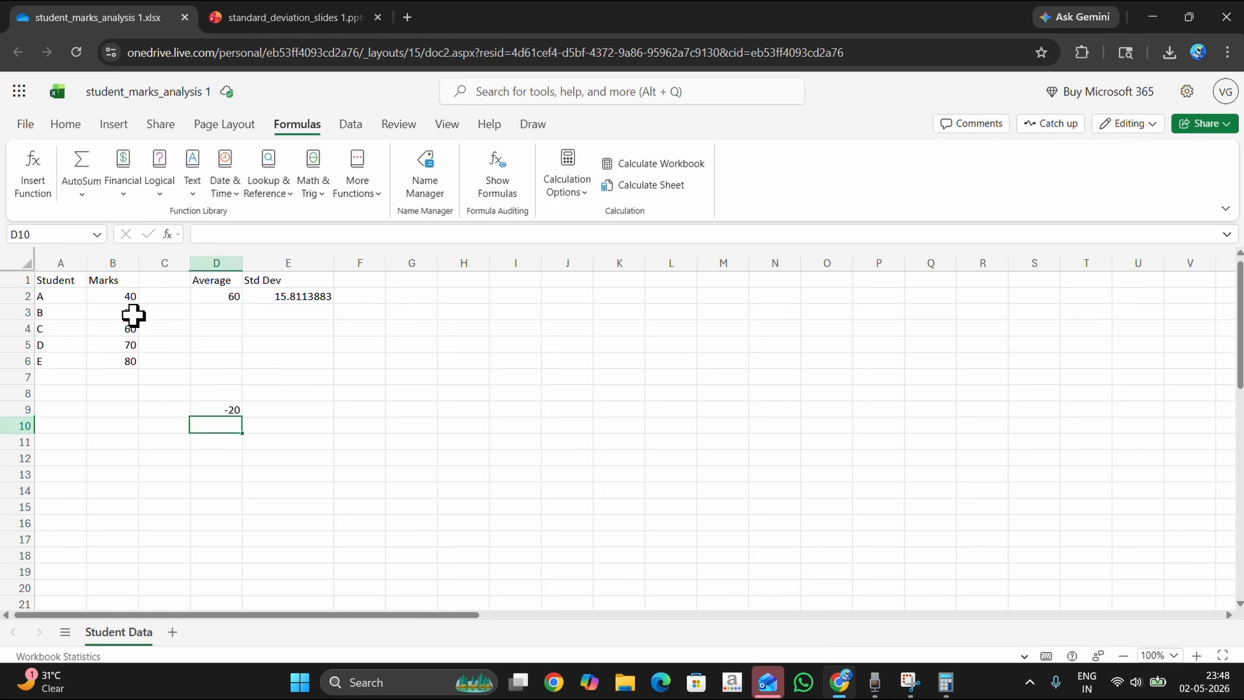
type("-10")
key("Return")
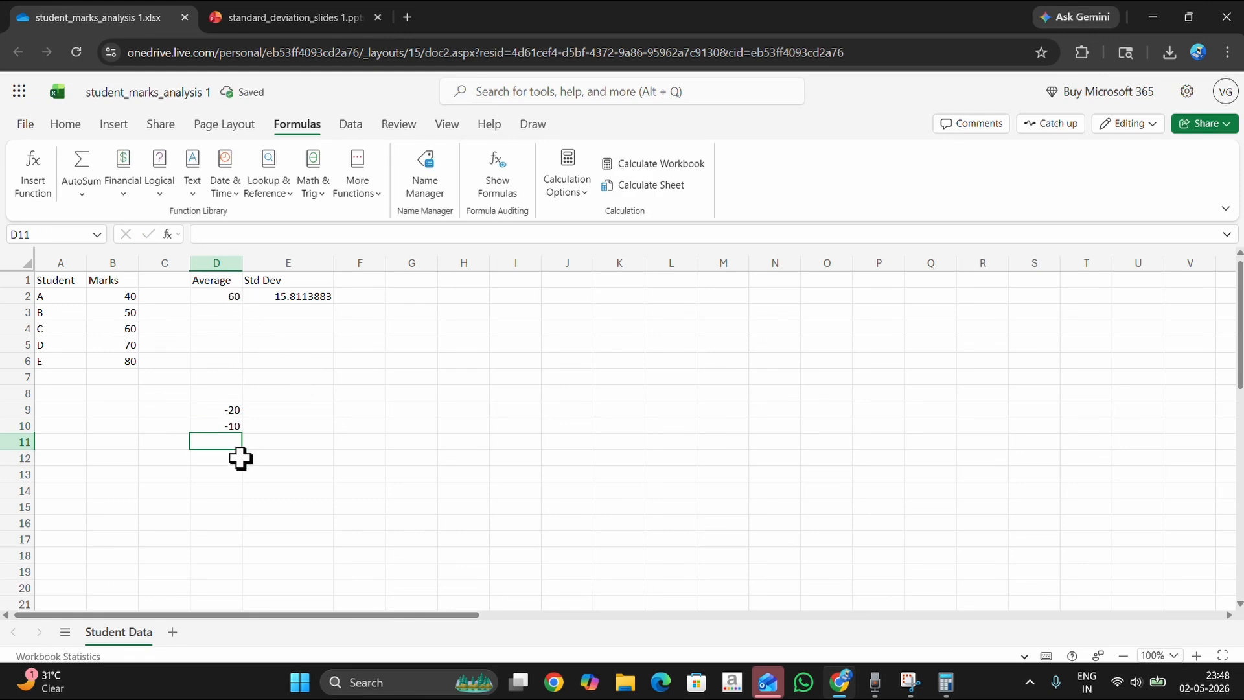
type("0")
key("Return")
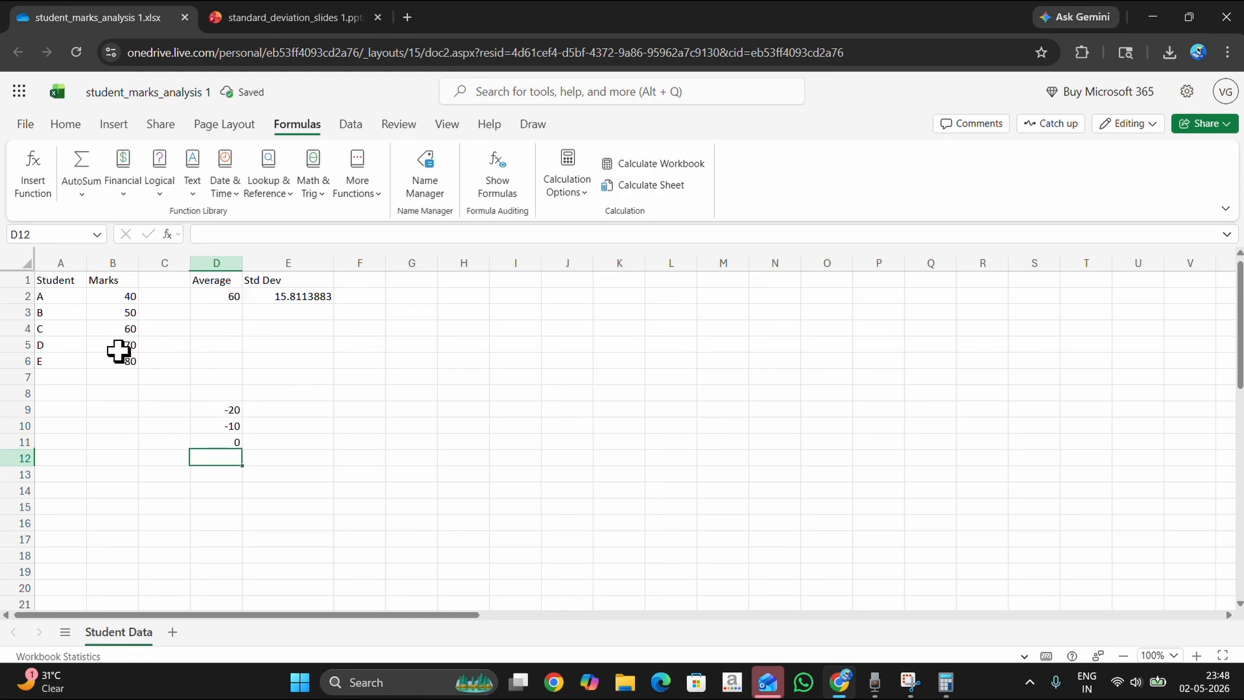
type("10")
key("Return")
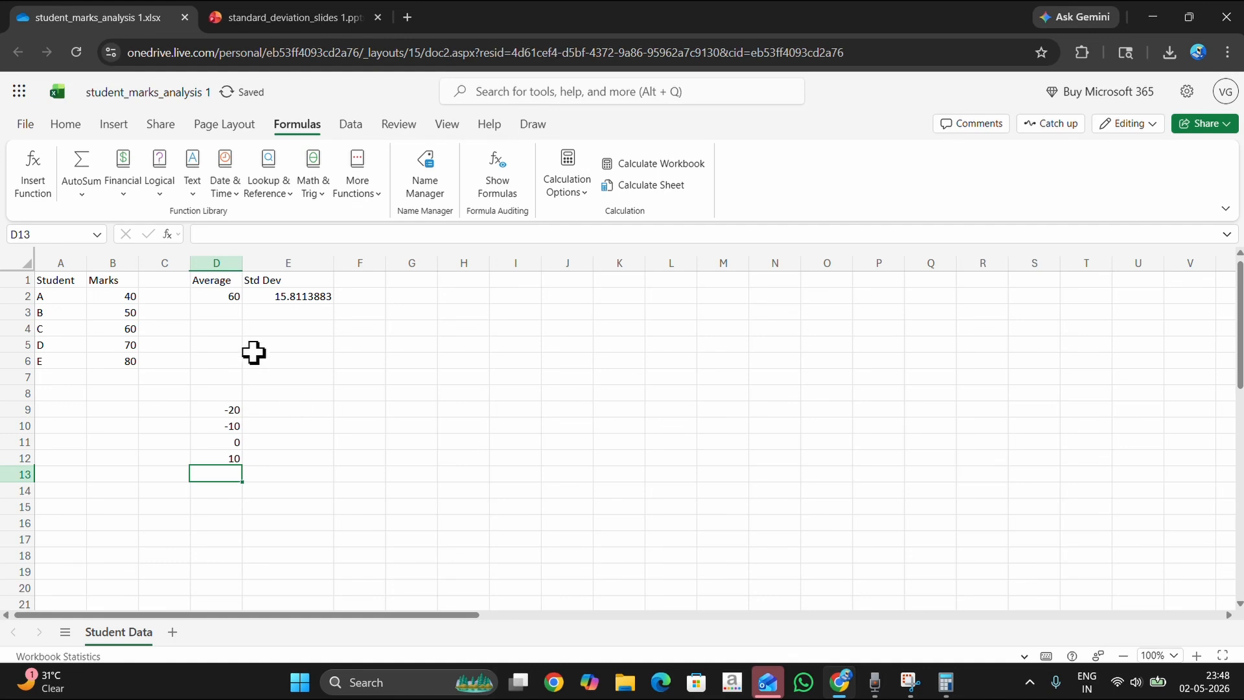
type("2")
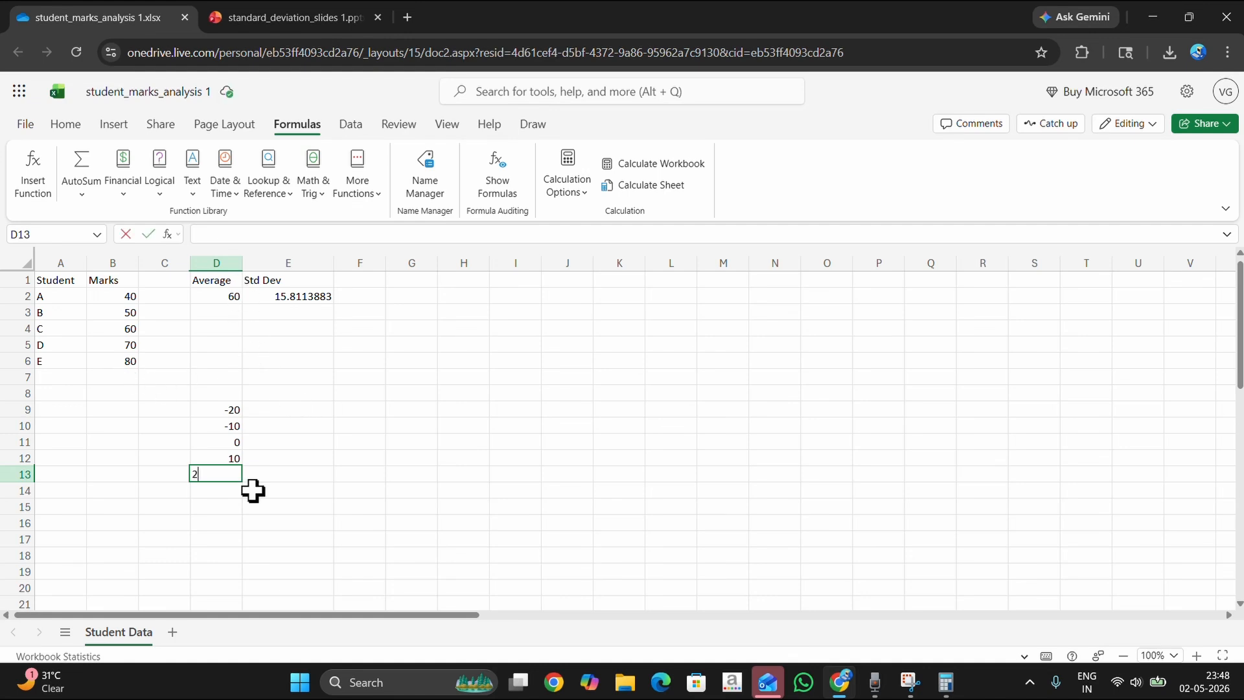
type("0")
key("Return")
- Compare the deviations in D9:D13 with the marks in B2:B6 and the average in D2
left_click_drag(228, 409, 227, 468)
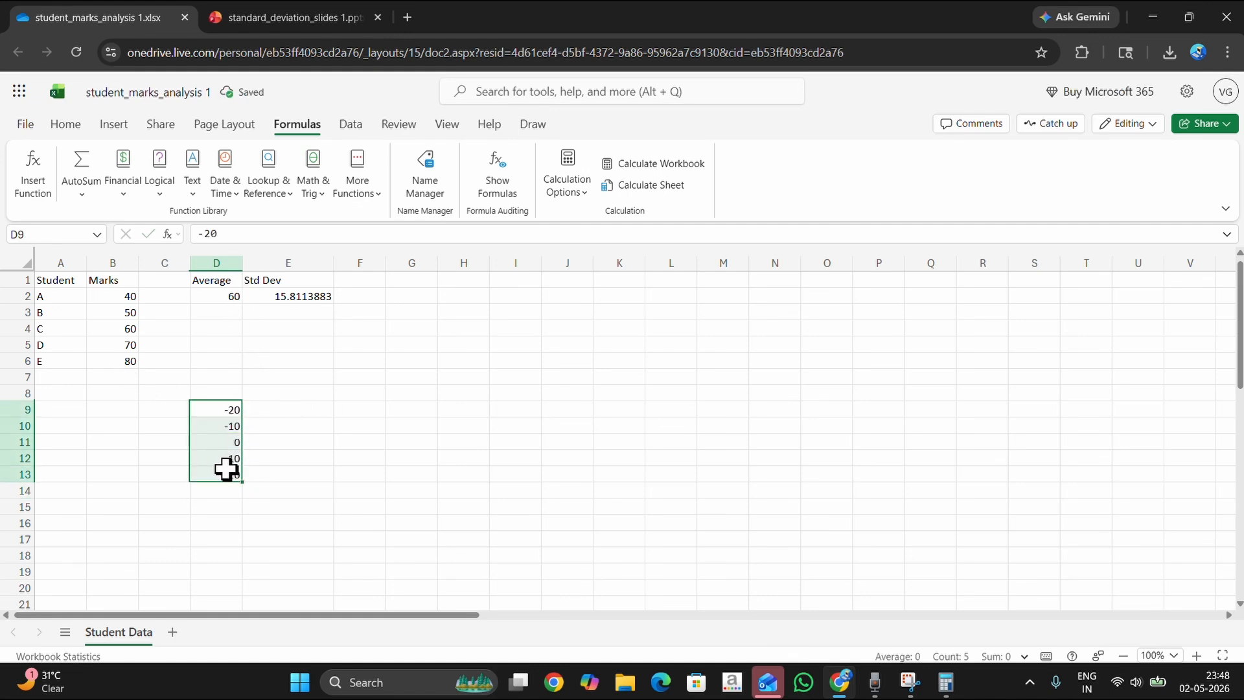
left_click_drag(116, 296, 118, 352)
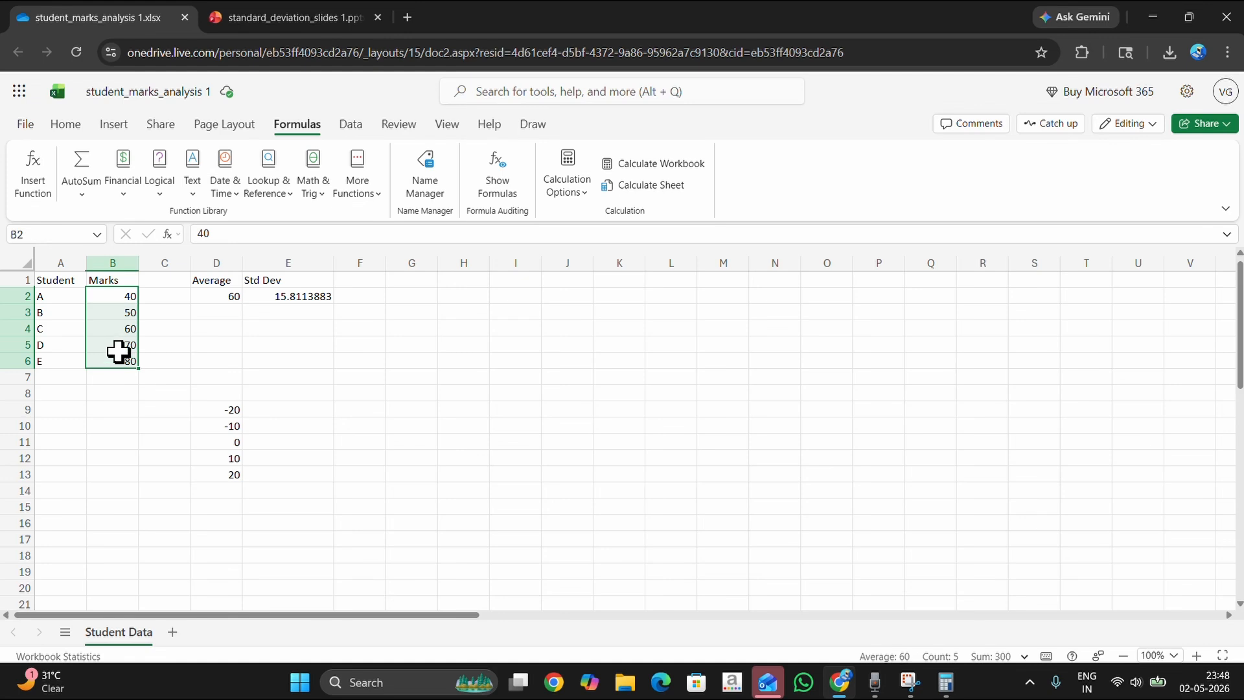
left_click(223, 295)
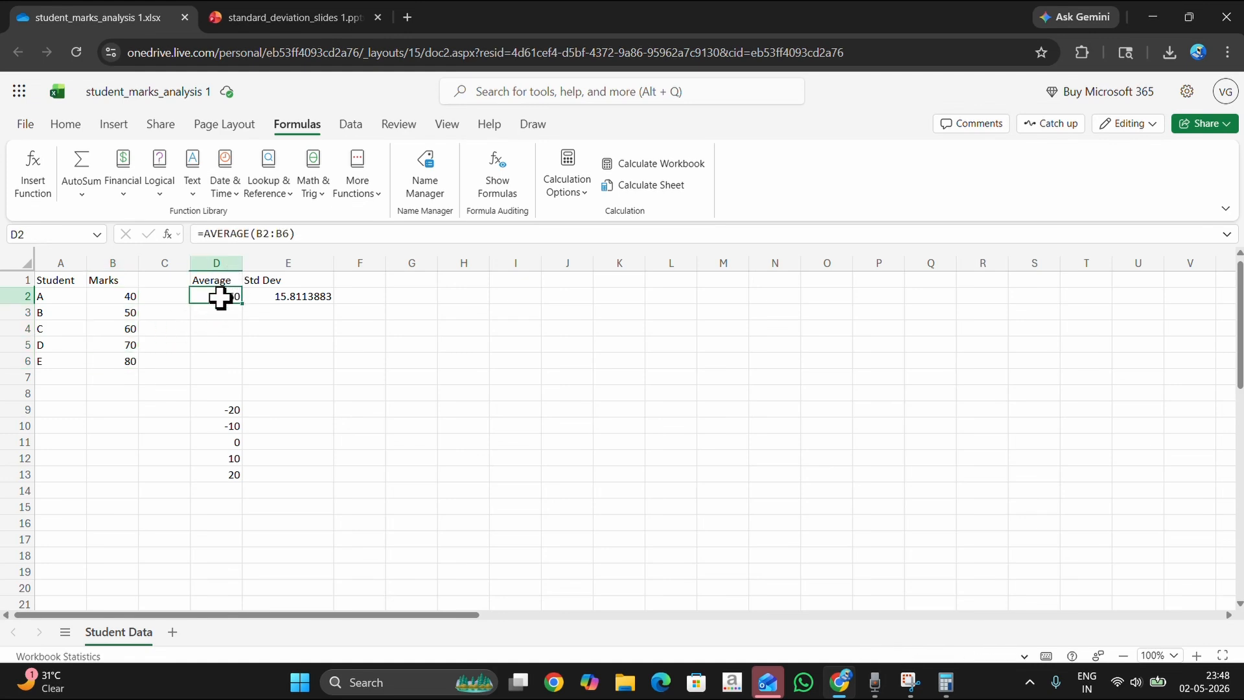
- Review the marks in B2:B6 and their deviations in D9:D13
left_click_drag(120, 297, 127, 361)
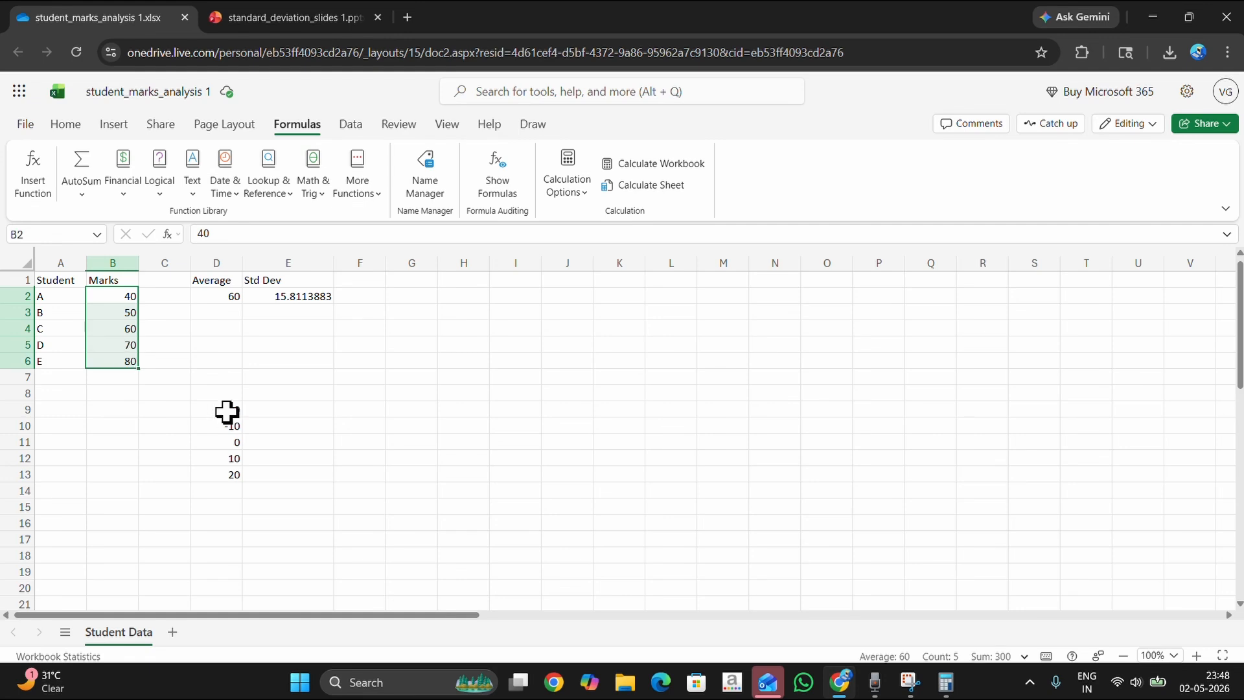
left_click(223, 408)
left_click_drag(223, 408, 222, 473)
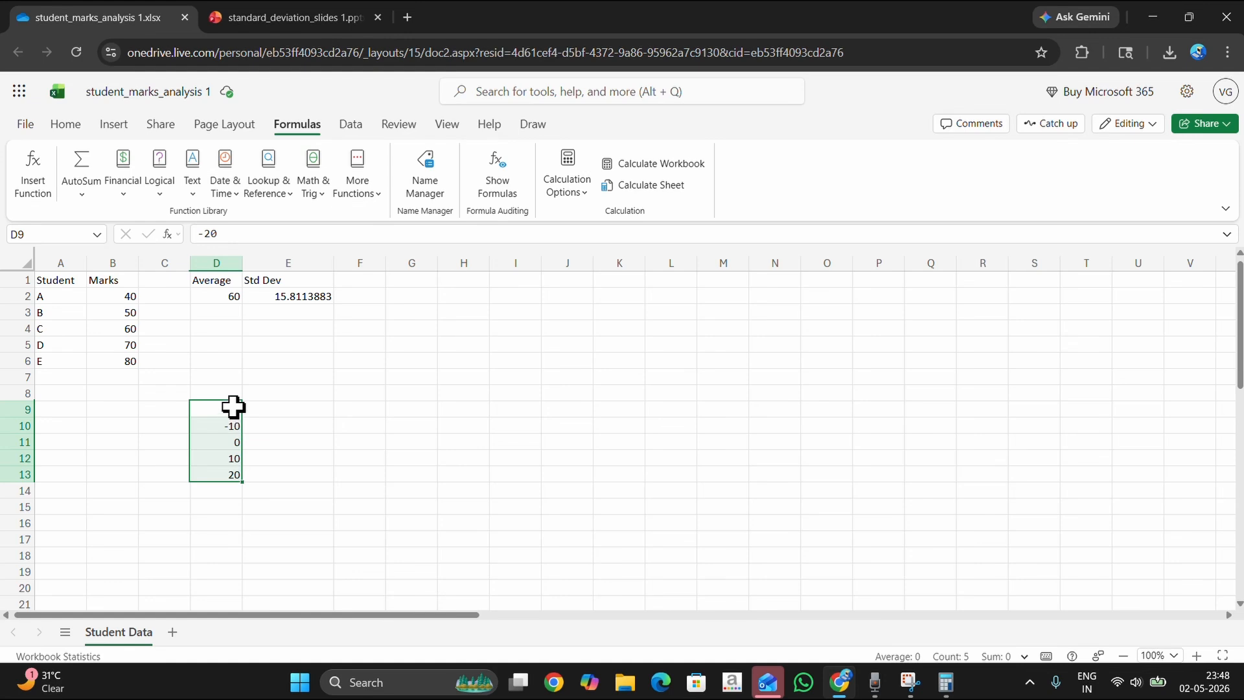
- Enter 200, 100, 0, 100 and 200 in E9:E13 as the squares of the deviations beside them
scroll(286, 437, "down", 2)
left_click(223, 444)
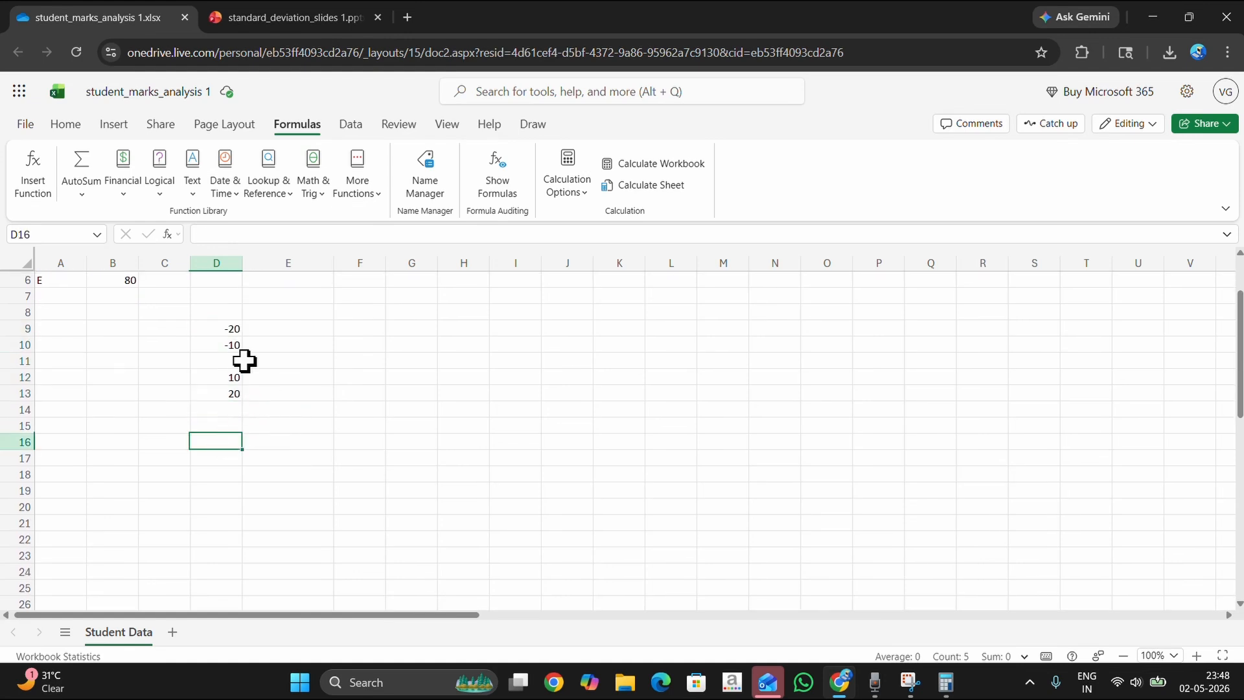
left_click(272, 332)
left_click(215, 327)
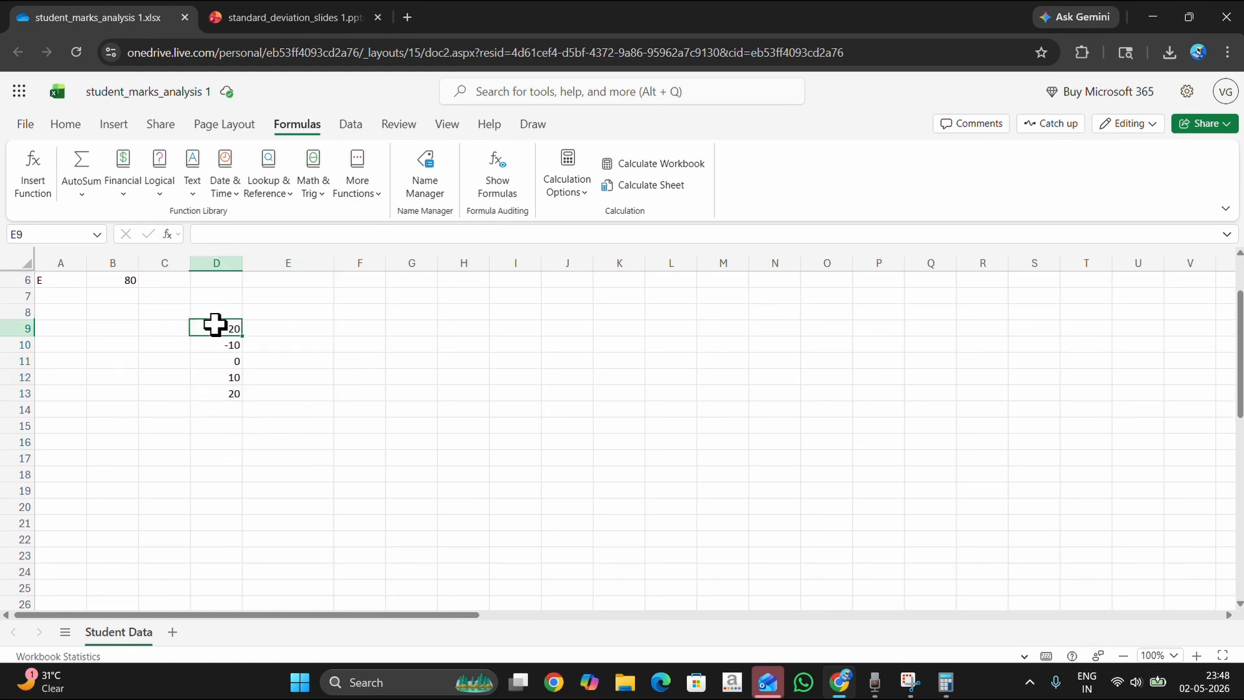
left_click(305, 328)
type("2")
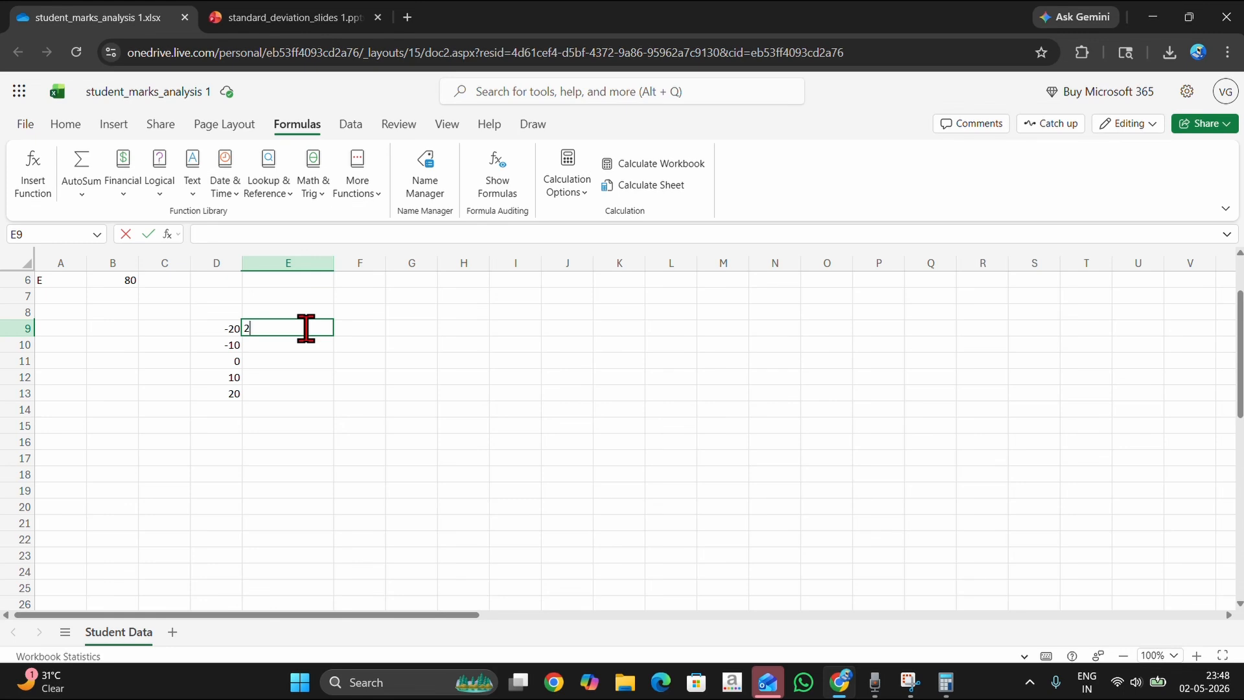
type("00")
key("Return")
type("100")
key("Return")
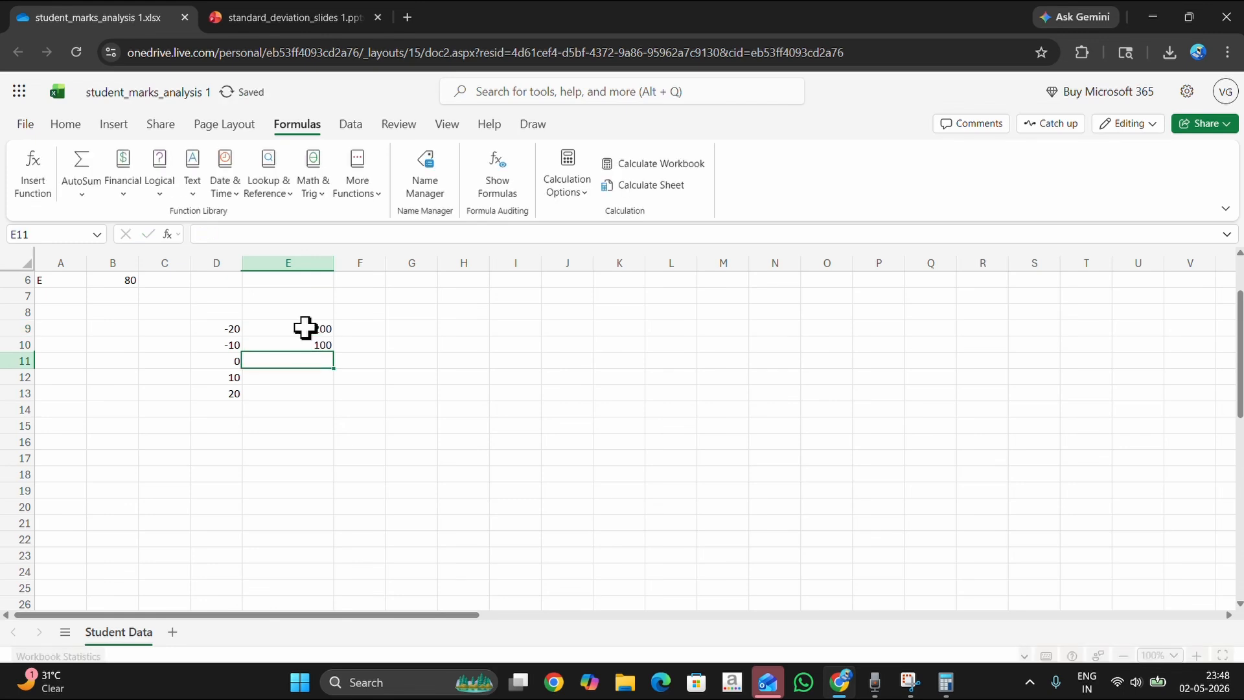
type("0")
key("Return")
type("100")
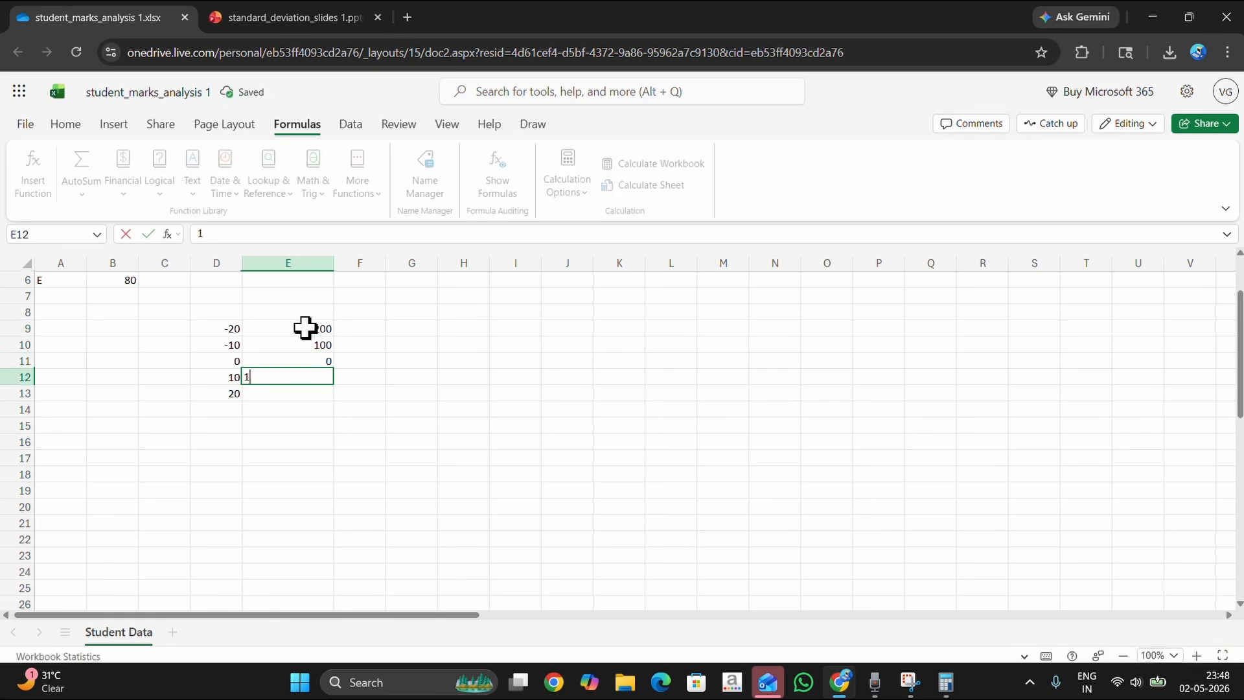
key("Return")
type("200")
key("Return")
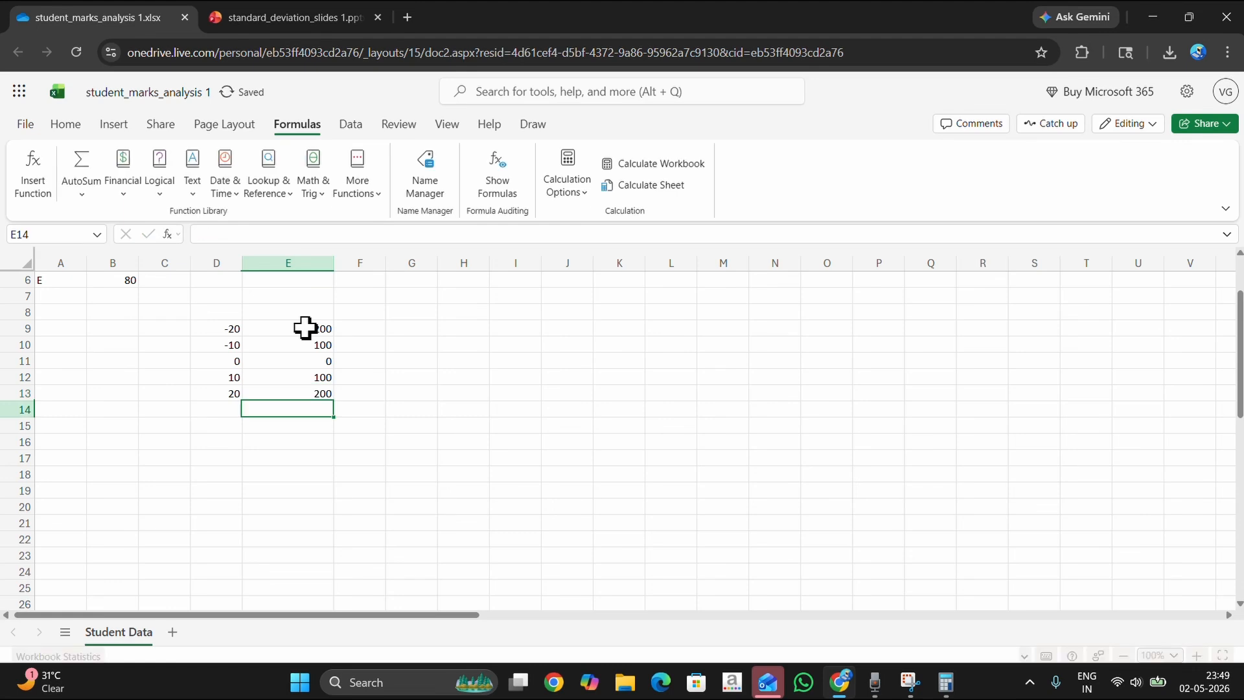
- Check the squared values in E9:E13 one by one against the deviations in column D
left_click_drag(301, 327, 305, 391)
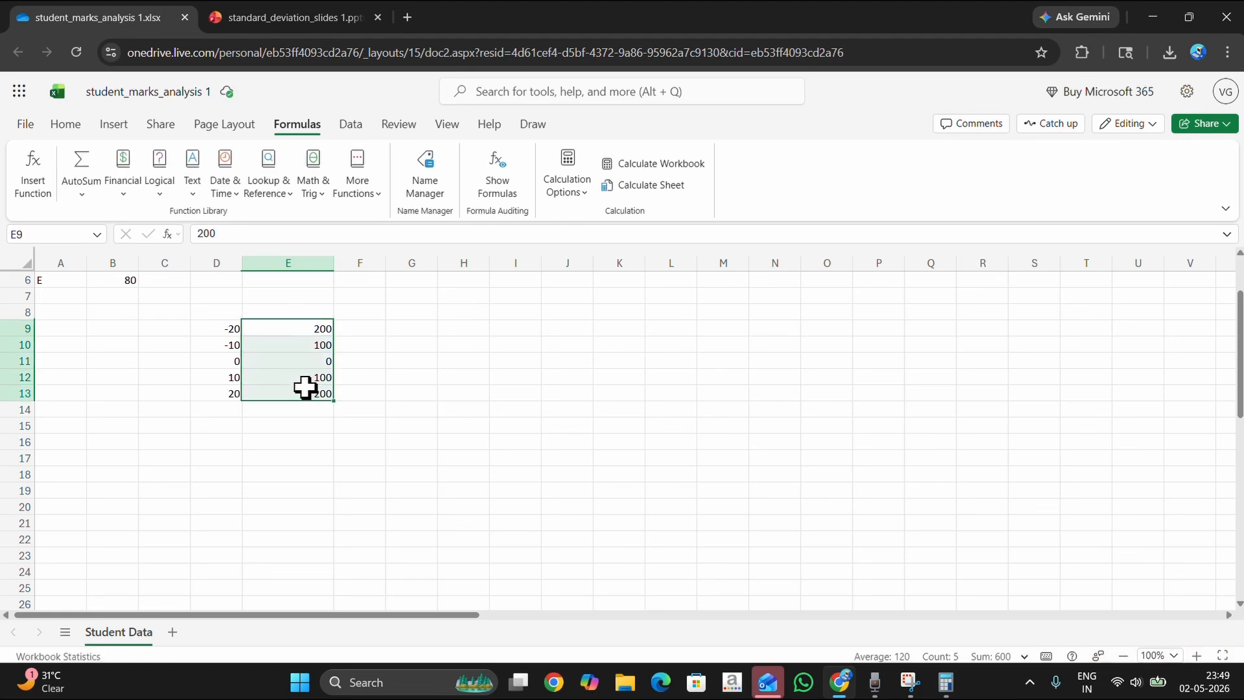
left_click(368, 329)
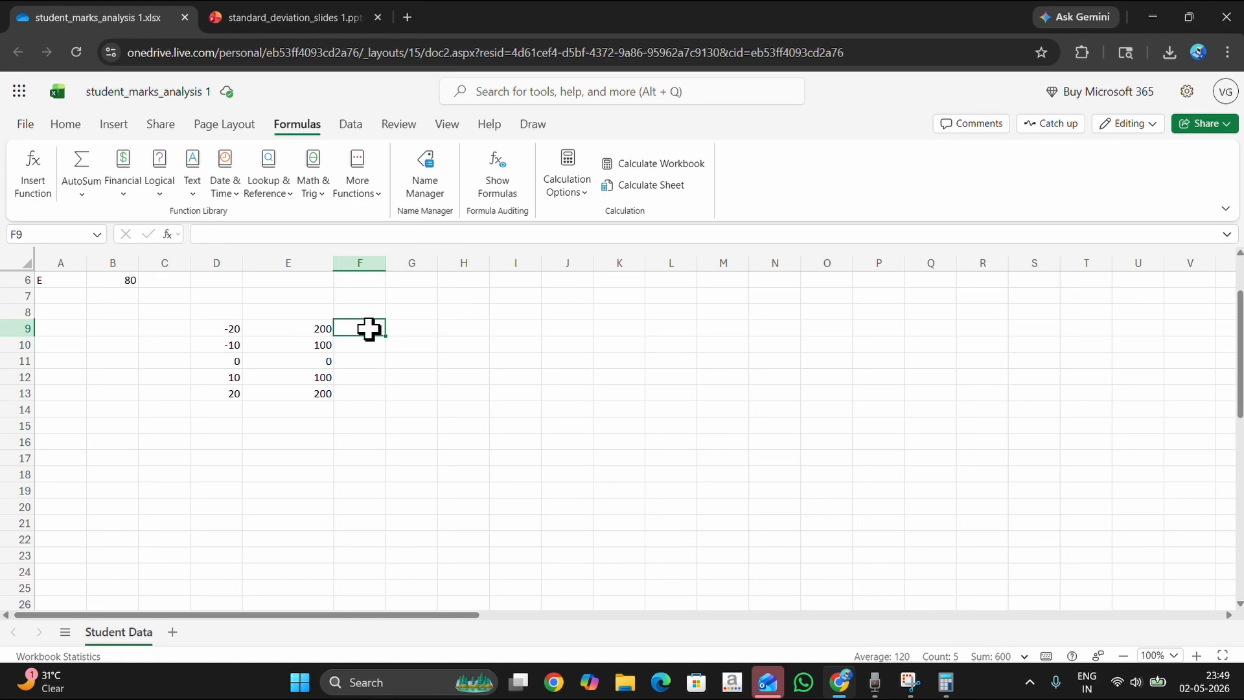
left_click_drag(369, 329, 375, 389)
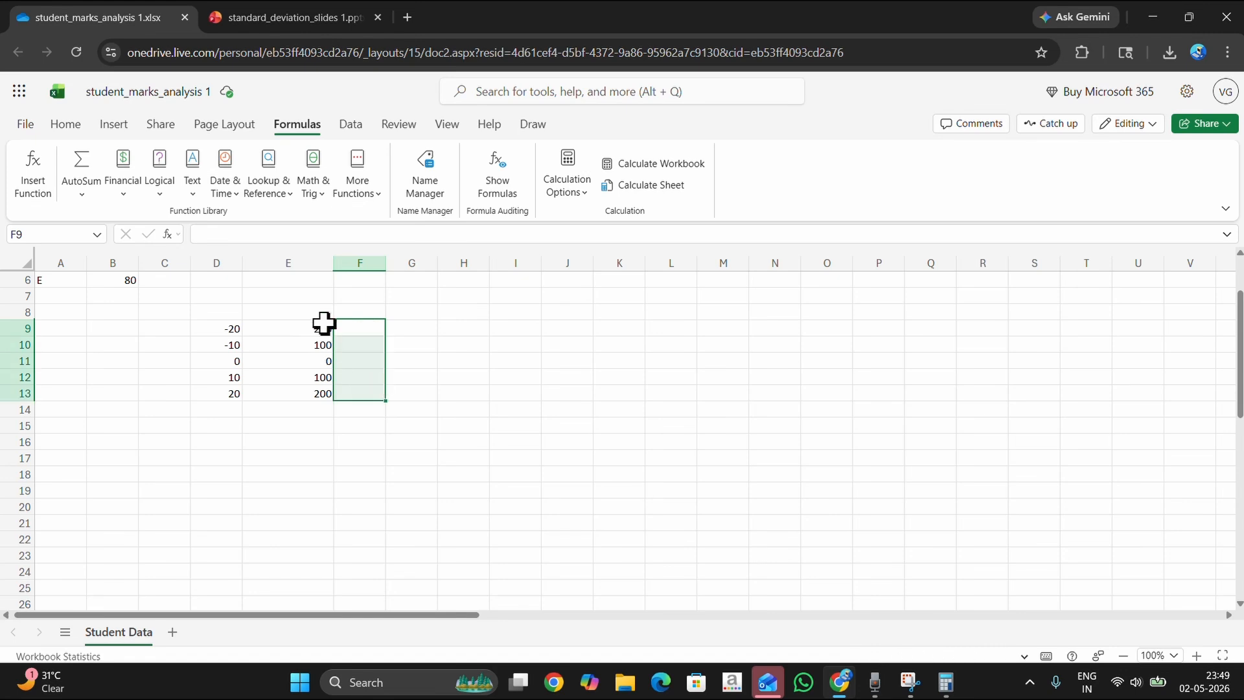
left_click_drag(324, 322, 320, 392)
left_click(314, 395)
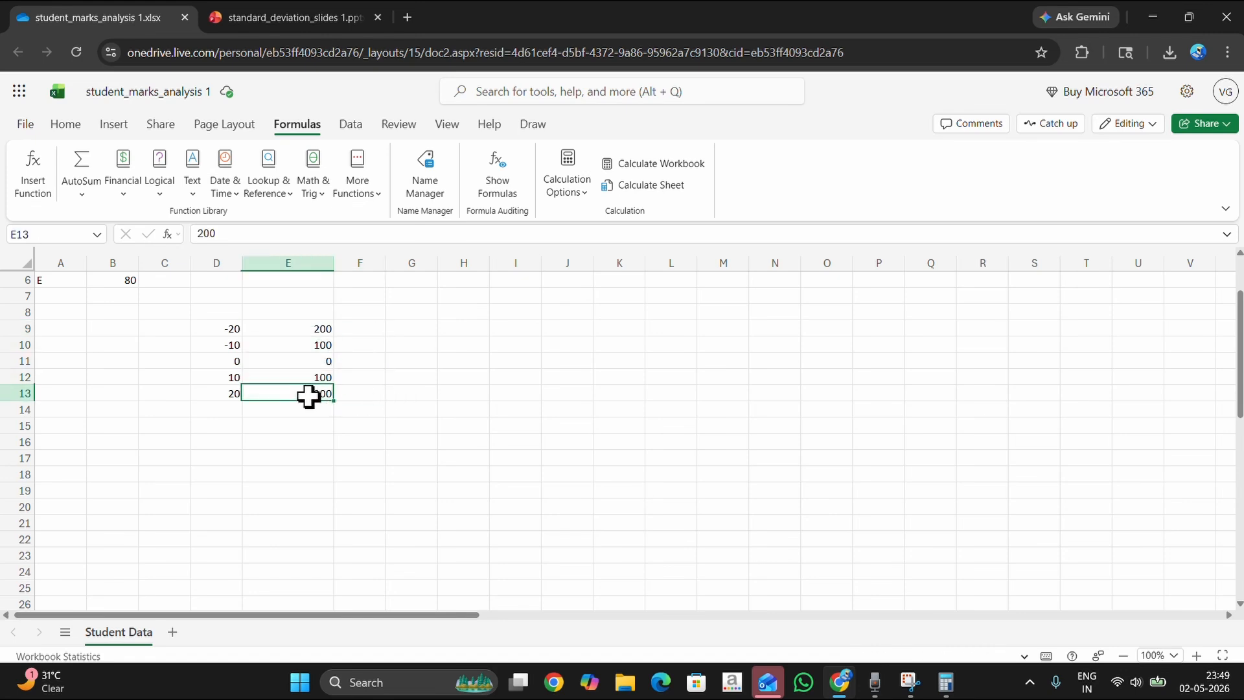
left_click(306, 377)
left_click(285, 342)
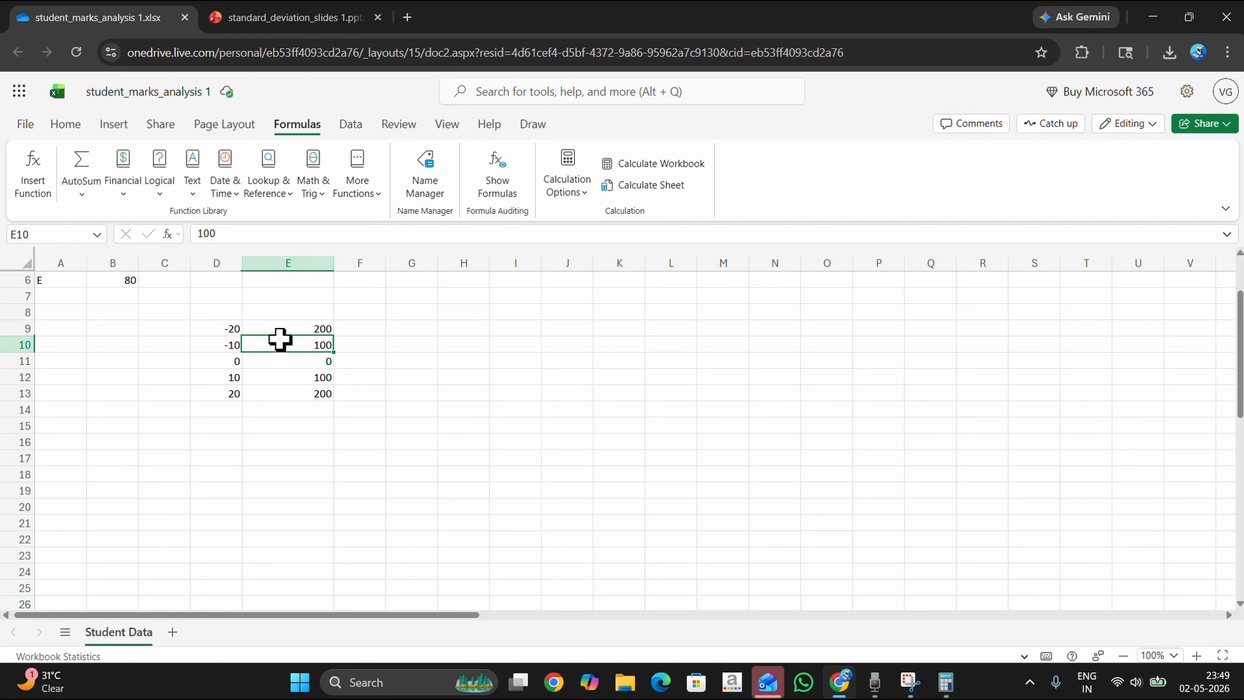
left_click(286, 326)
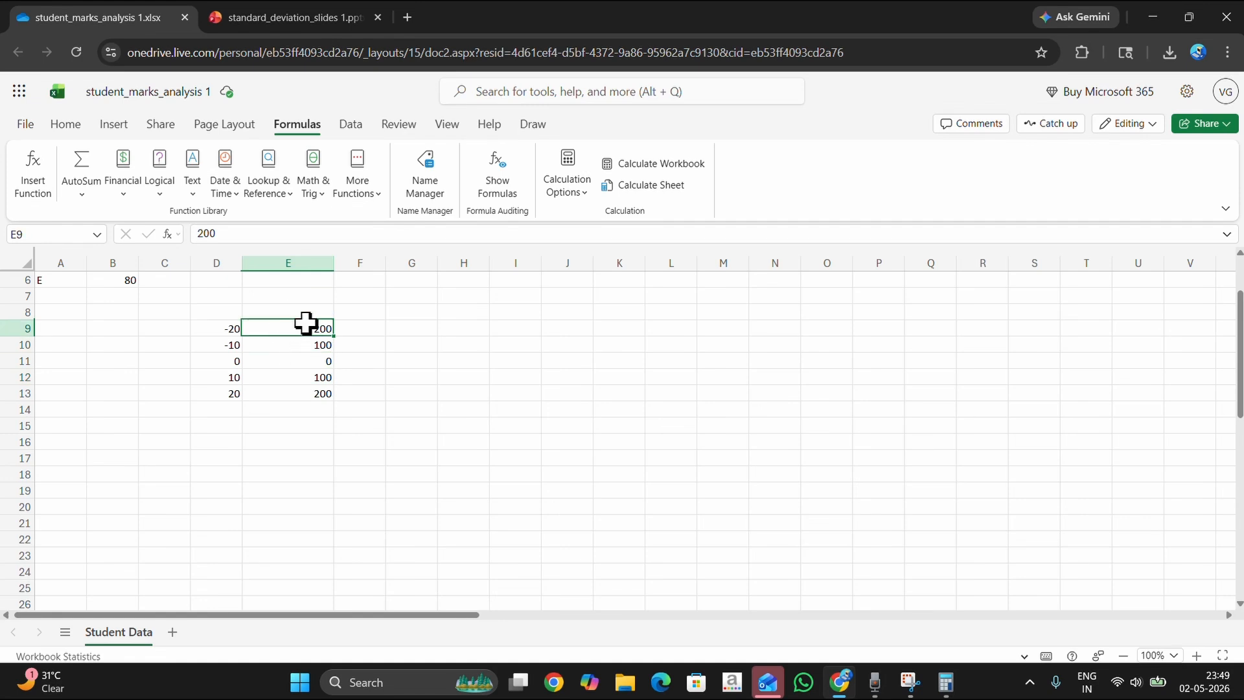
- Correct the squares of 20 and -20 by setting both E13 and E9 to 400
left_click(231, 395)
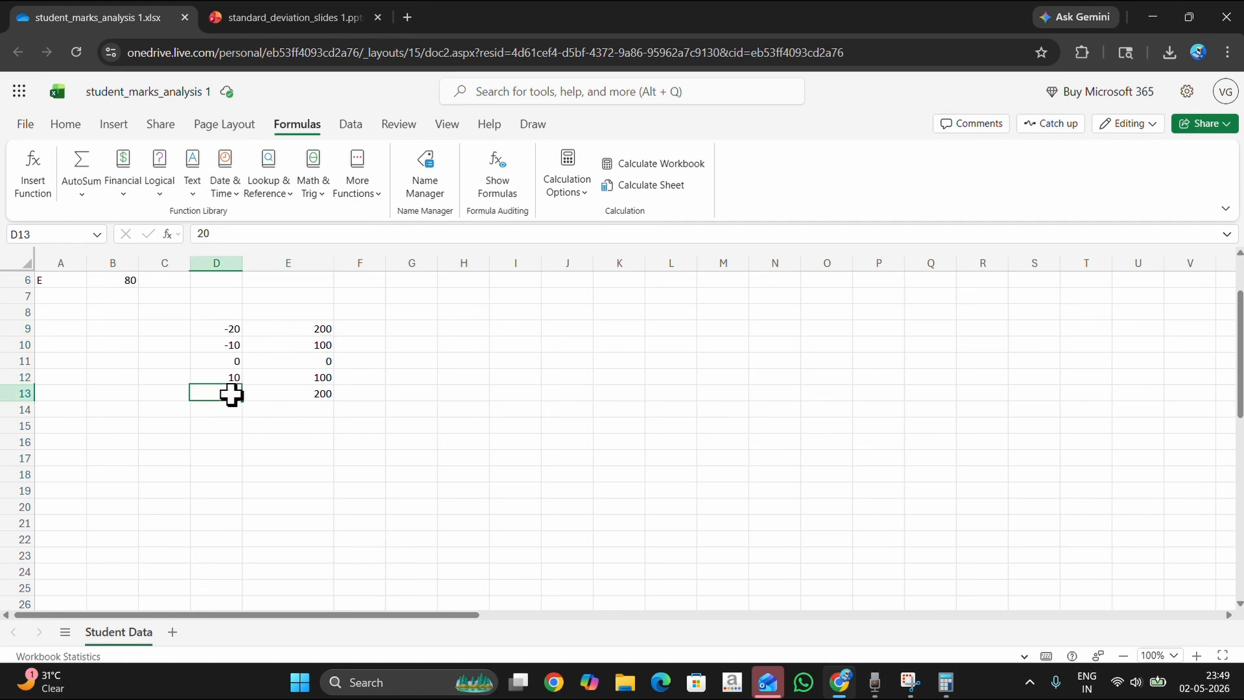
left_click(306, 394)
type("400")
key("Return")
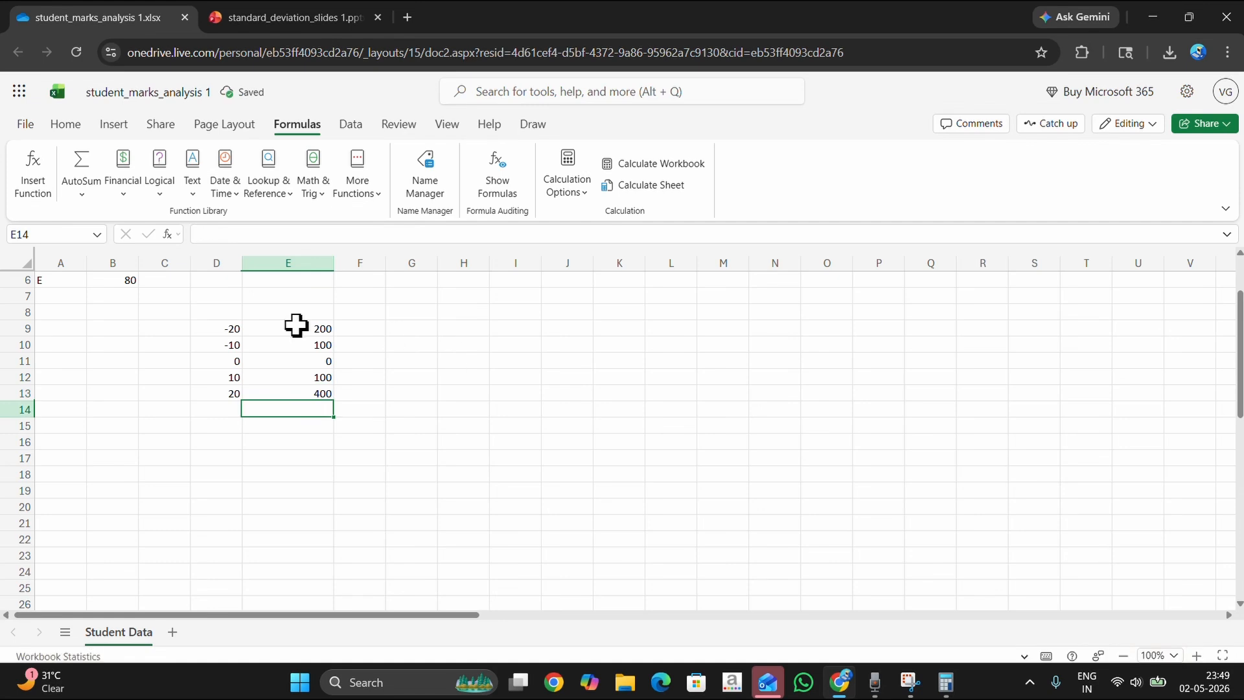
left_click(224, 398)
left_click(272, 392)
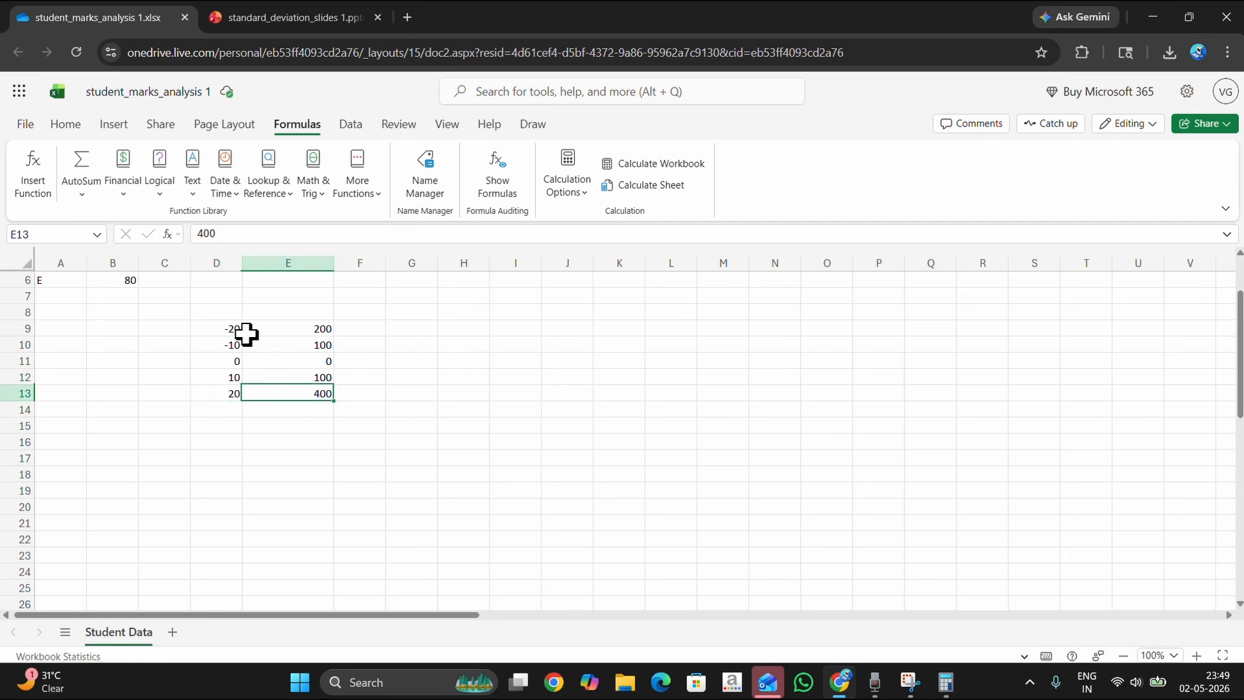
left_click(233, 329)
left_click(311, 327)
type("400")
key("Return")
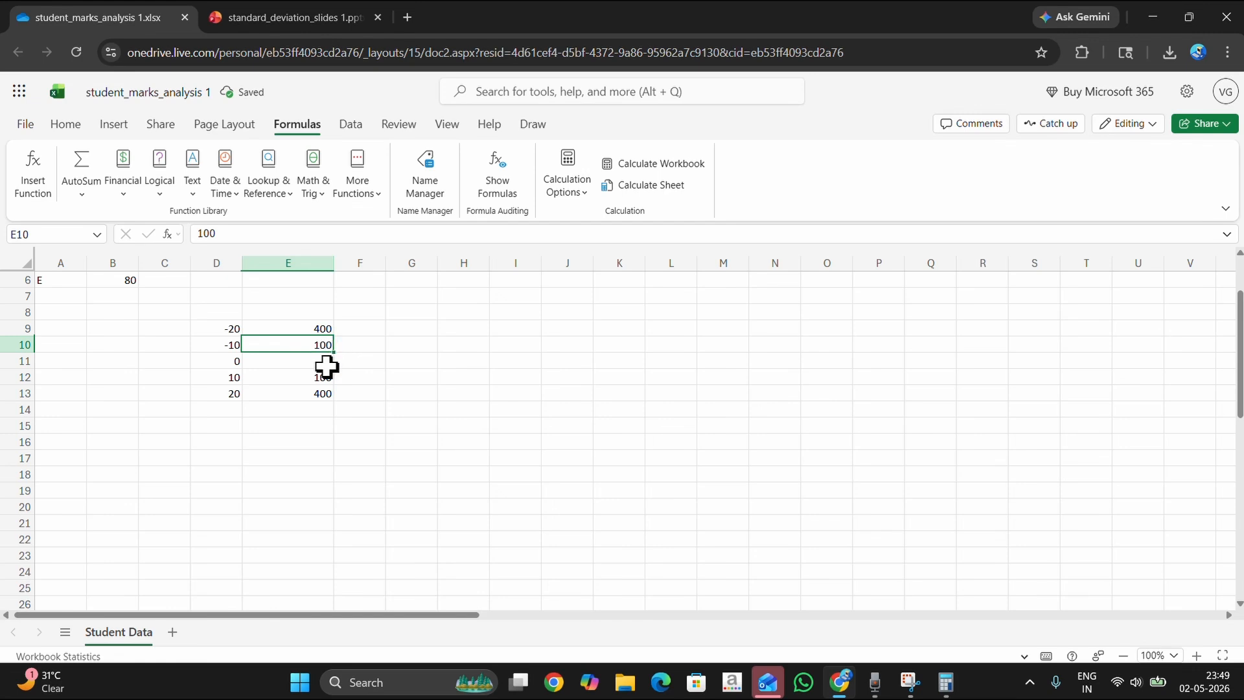
- Enter 1000 in G11 as the sum of the squared deviations
left_click(410, 361)
type("1000")
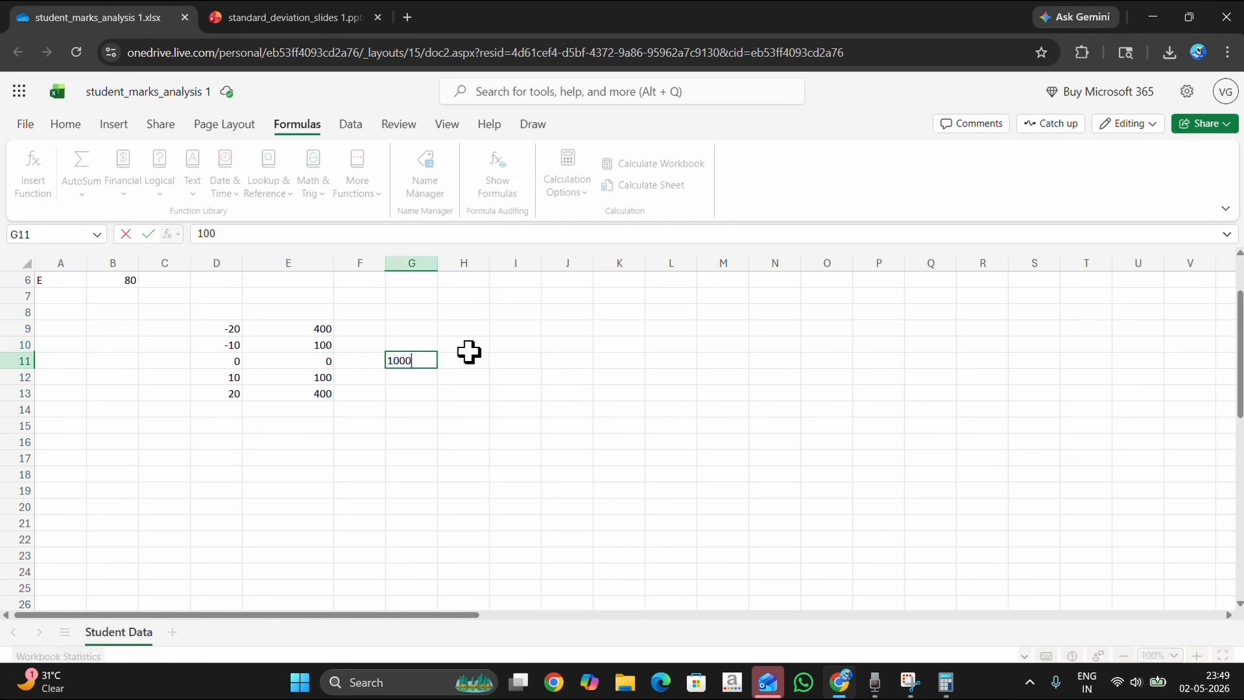
key("Return")
left_click(411, 361)
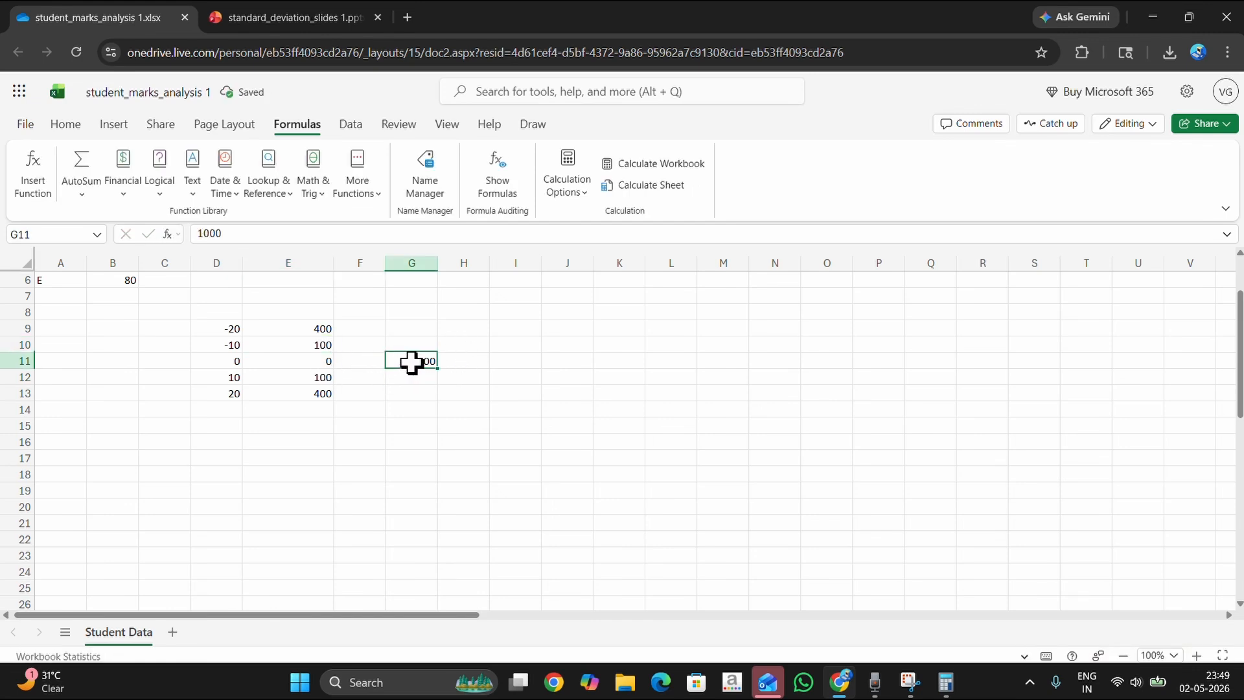
- Trace the calculation from the marks and average through the deviations and their squares to the total in G11
scroll(411, 368, "up", 2)
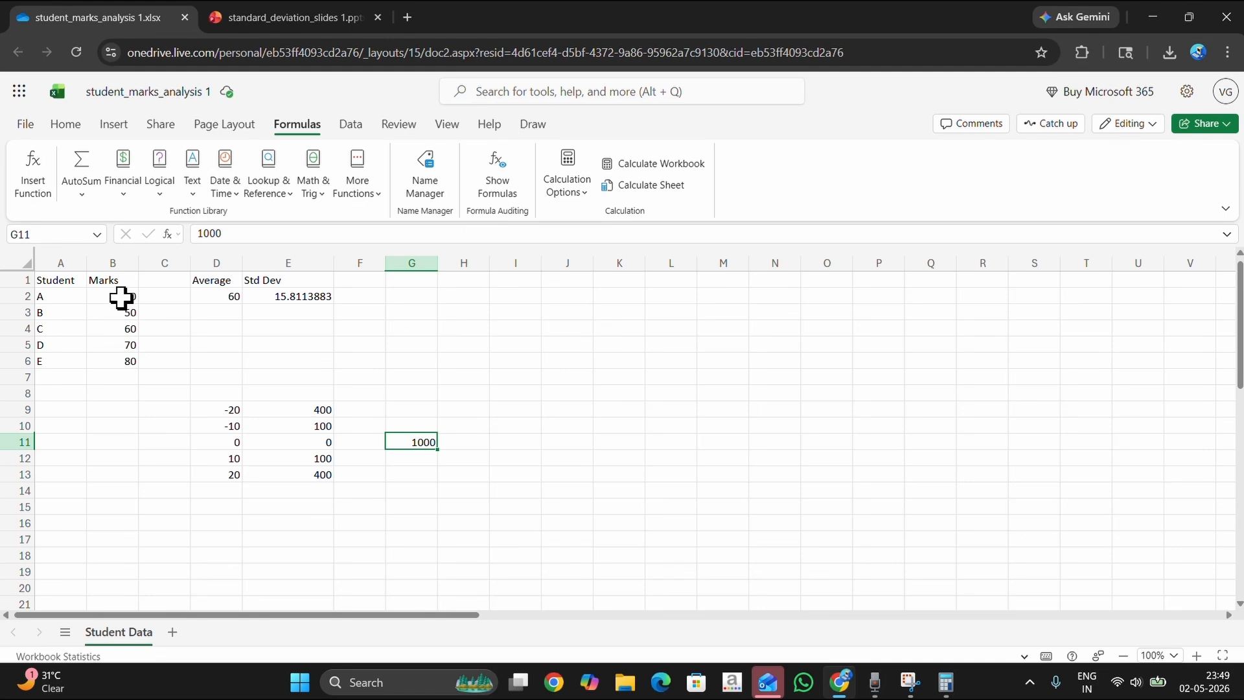
left_click_drag(119, 298, 124, 353)
left_click(216, 295)
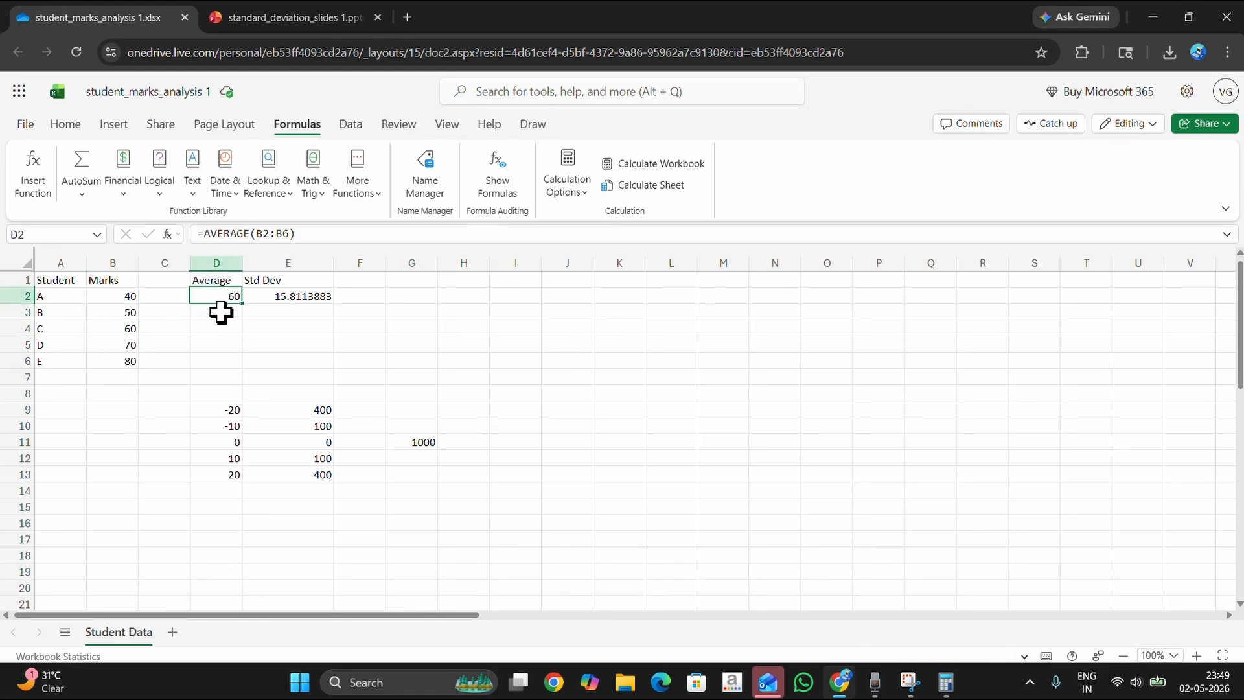
left_click_drag(116, 300, 118, 361)
left_click_drag(220, 414, 219, 477)
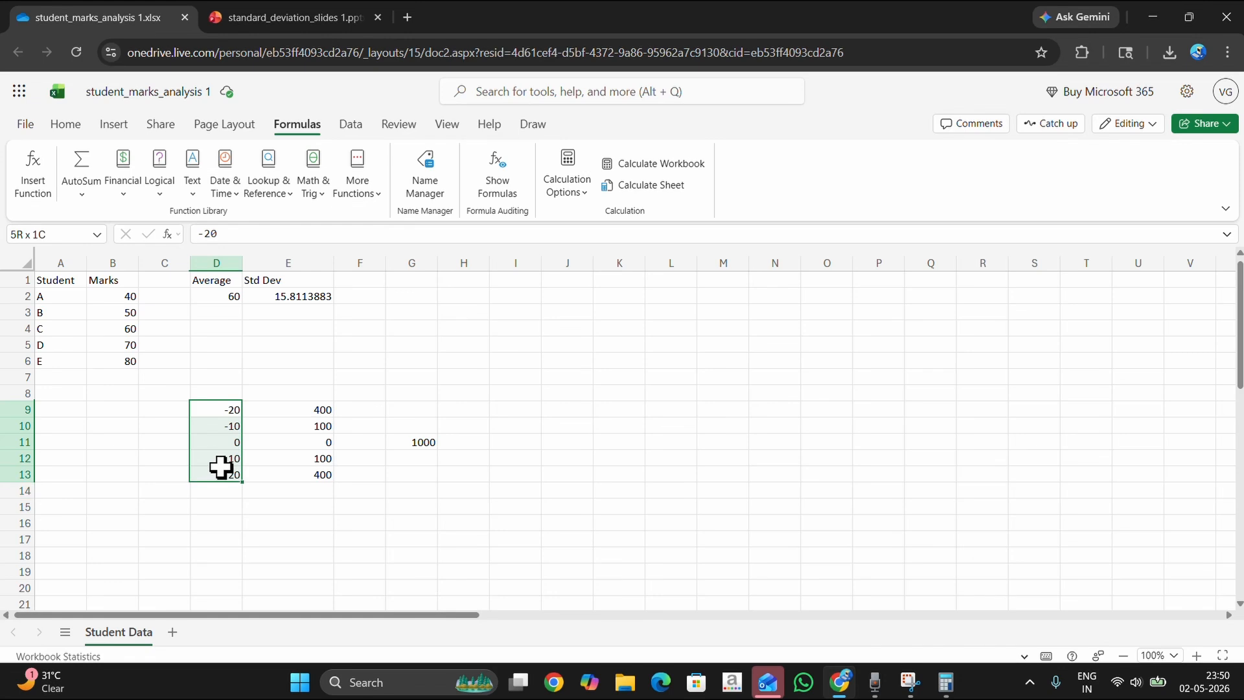
left_click(220, 405)
left_click(301, 405)
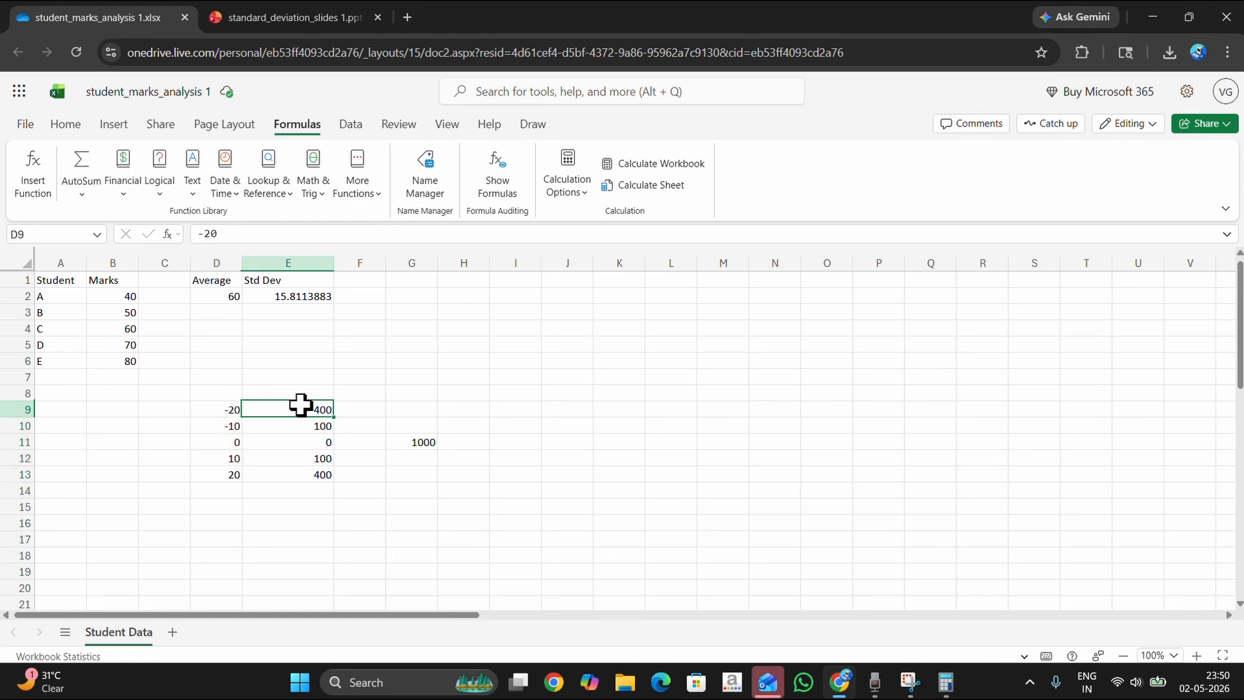
left_click_drag(301, 405, 300, 475)
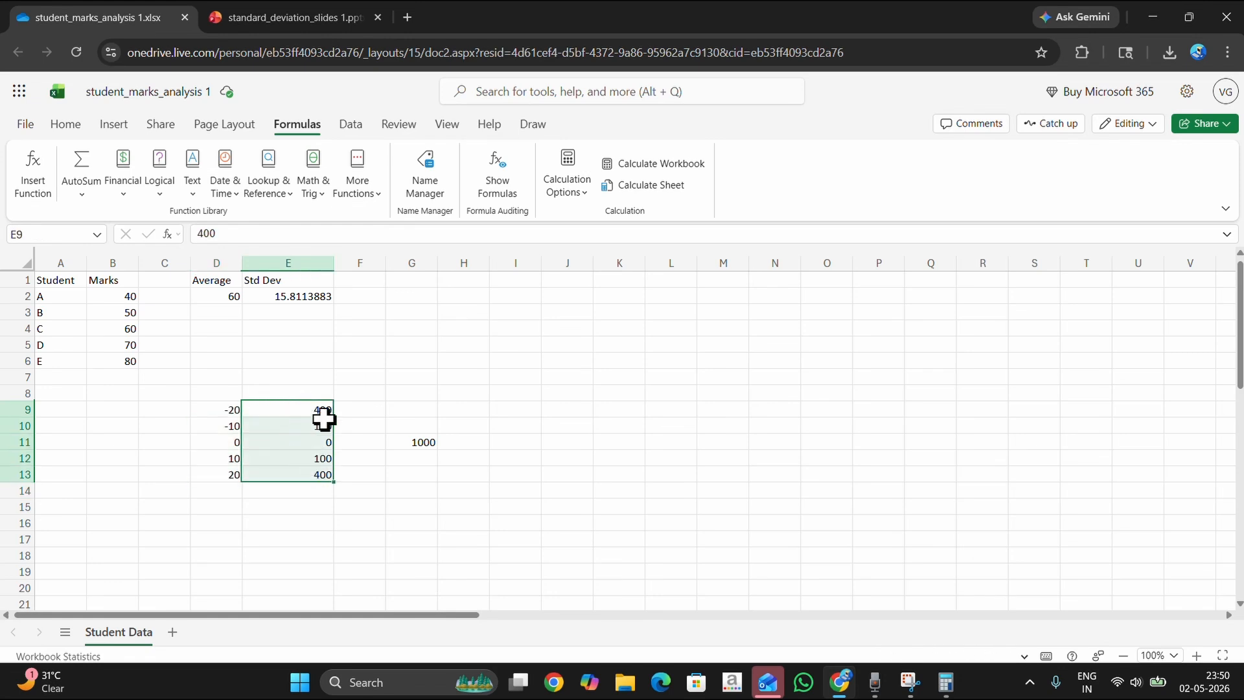
left_click(415, 444)
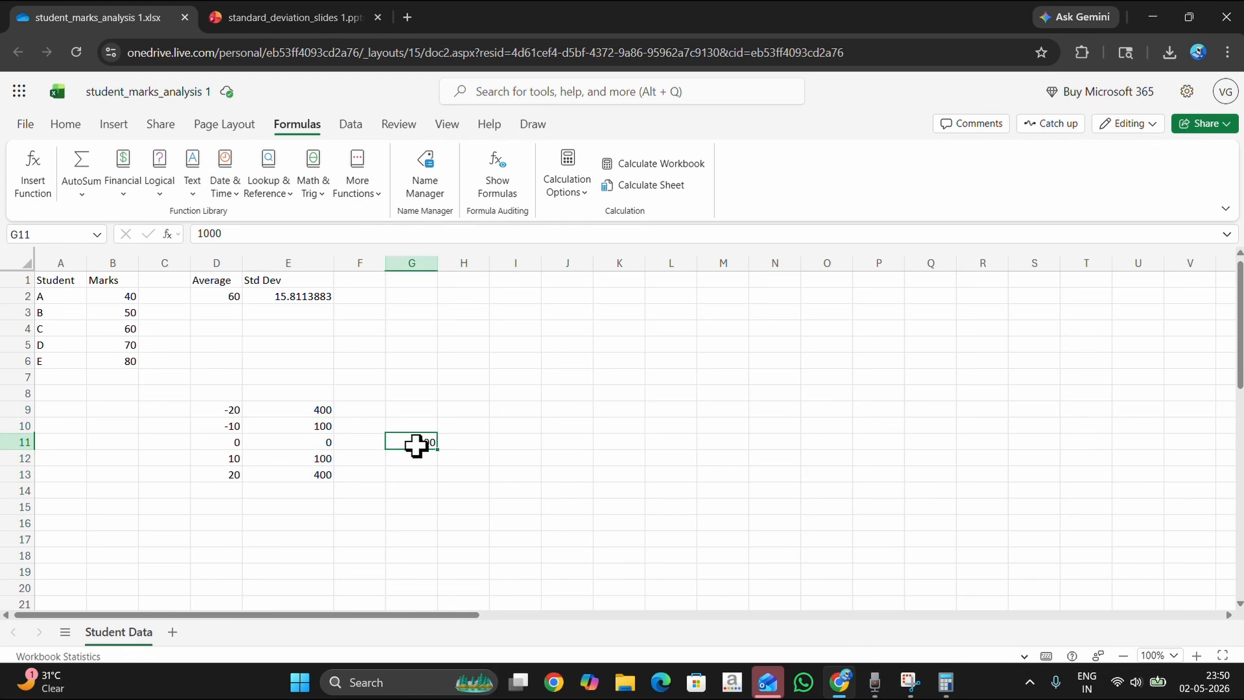
- Enter the divisor n-1 in I11 and start the division in K11 with 1000/
left_click(515, 440)
type("n-")
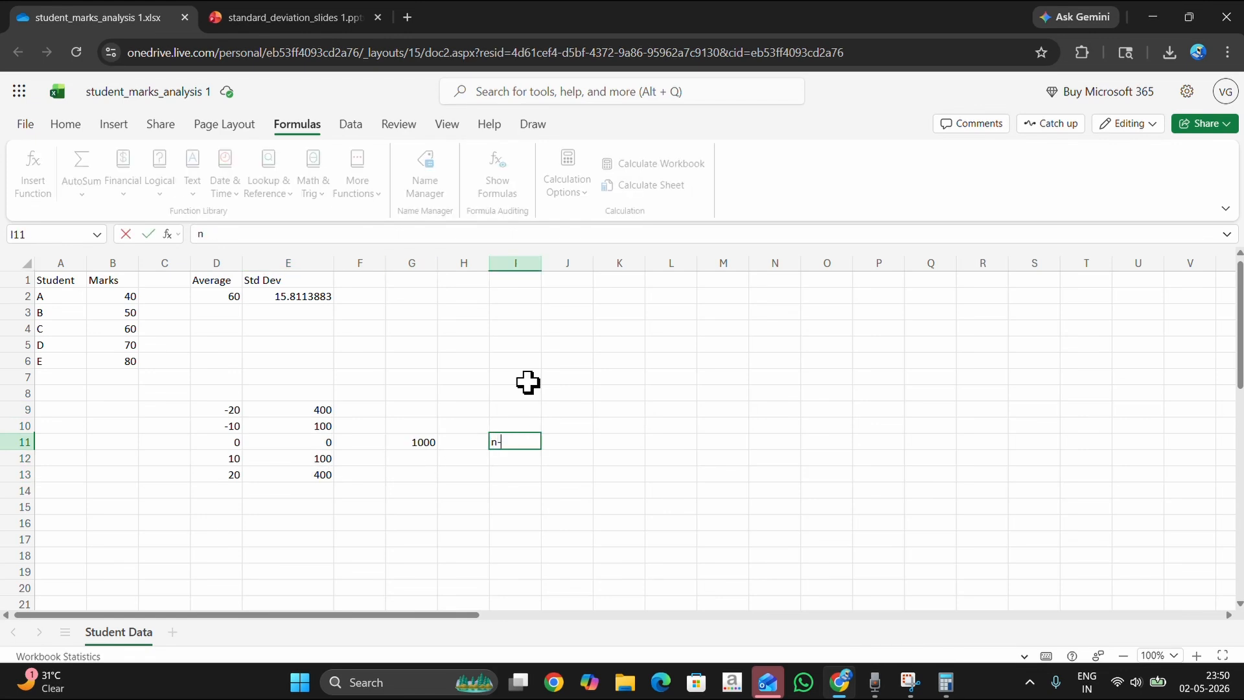
type("1")
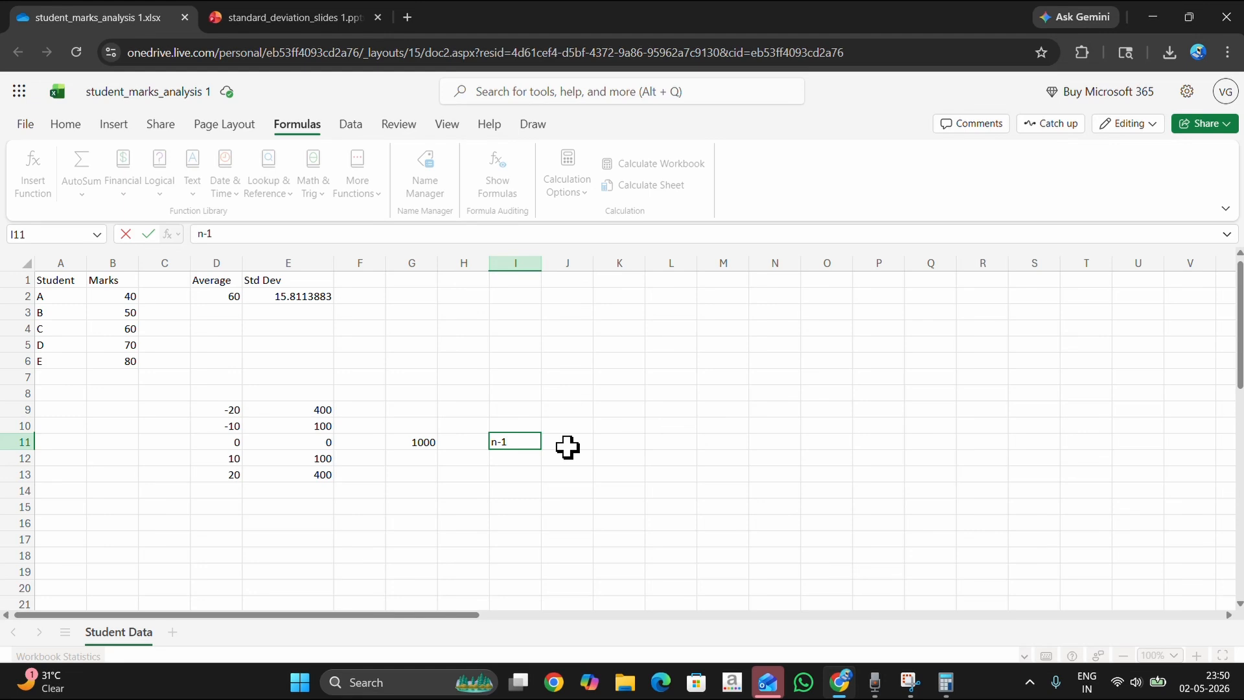
left_click(638, 440)
type("1000/")
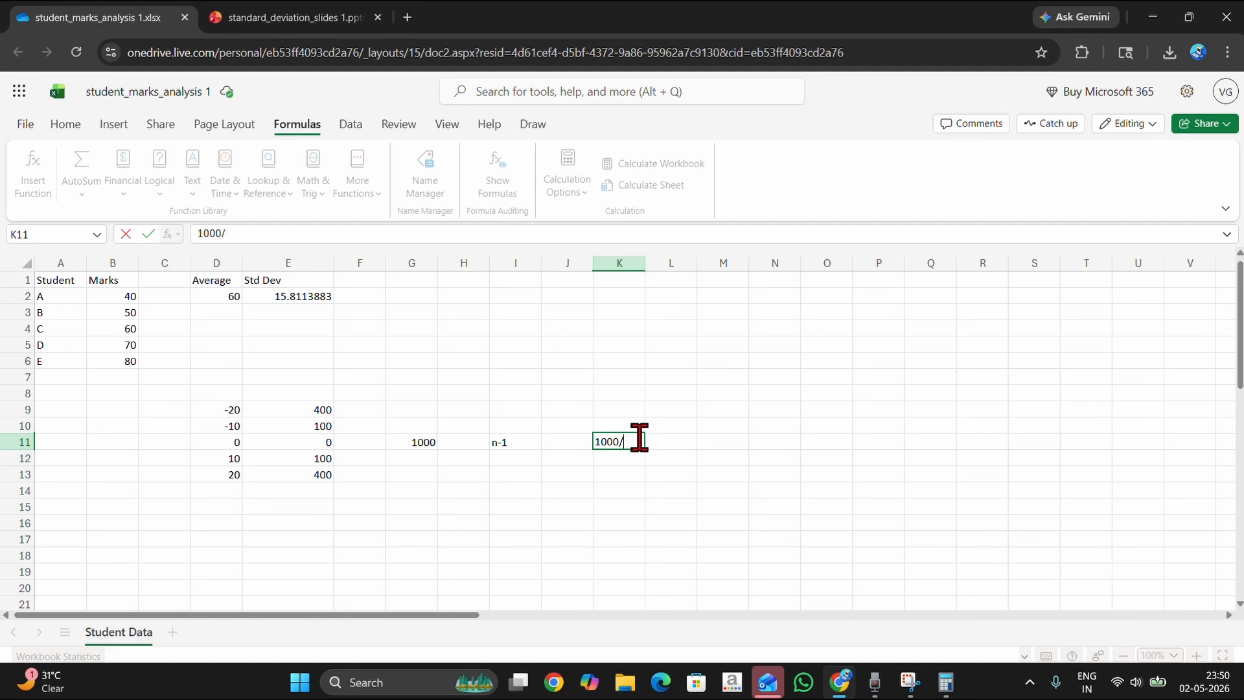
- Count the squared deviations in E9:E13 to determine n
left_click(329, 413)
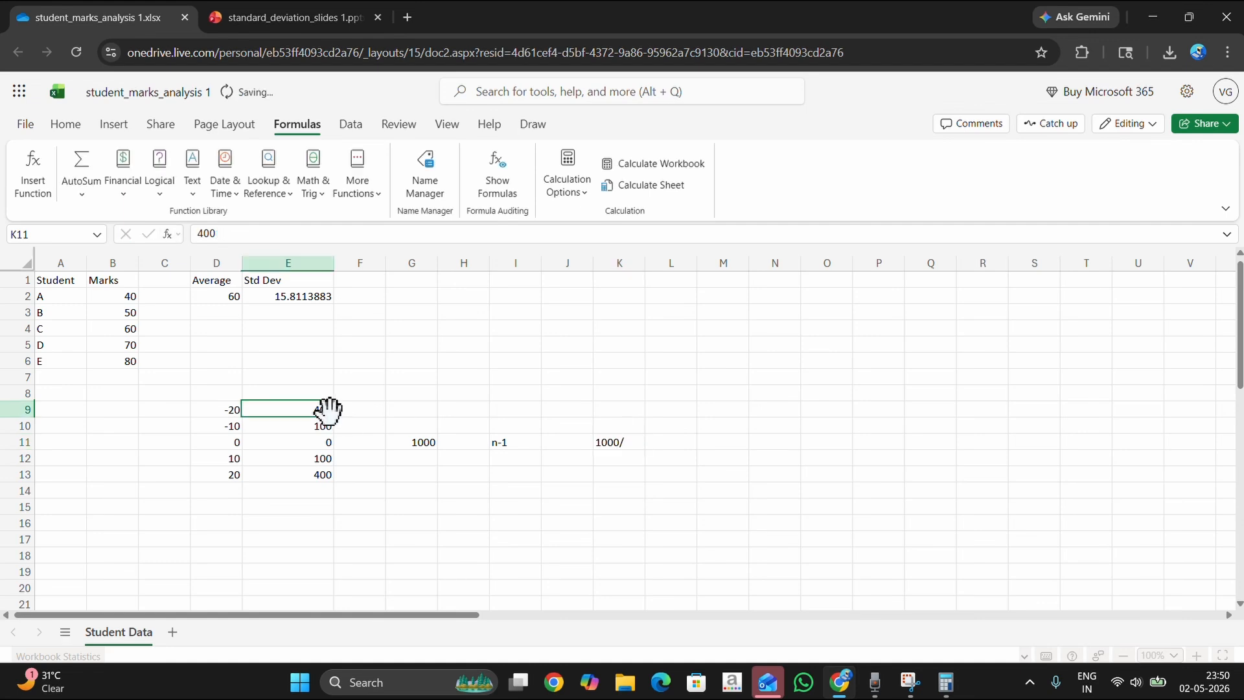
left_click(327, 426)
left_click(322, 444)
left_click(320, 460)
left_click(319, 476)
left_click_drag(324, 409, 320, 476)
- Replace the division in K11 with 100/5-1 and enter the variance 250 in L11
left_click(634, 441)
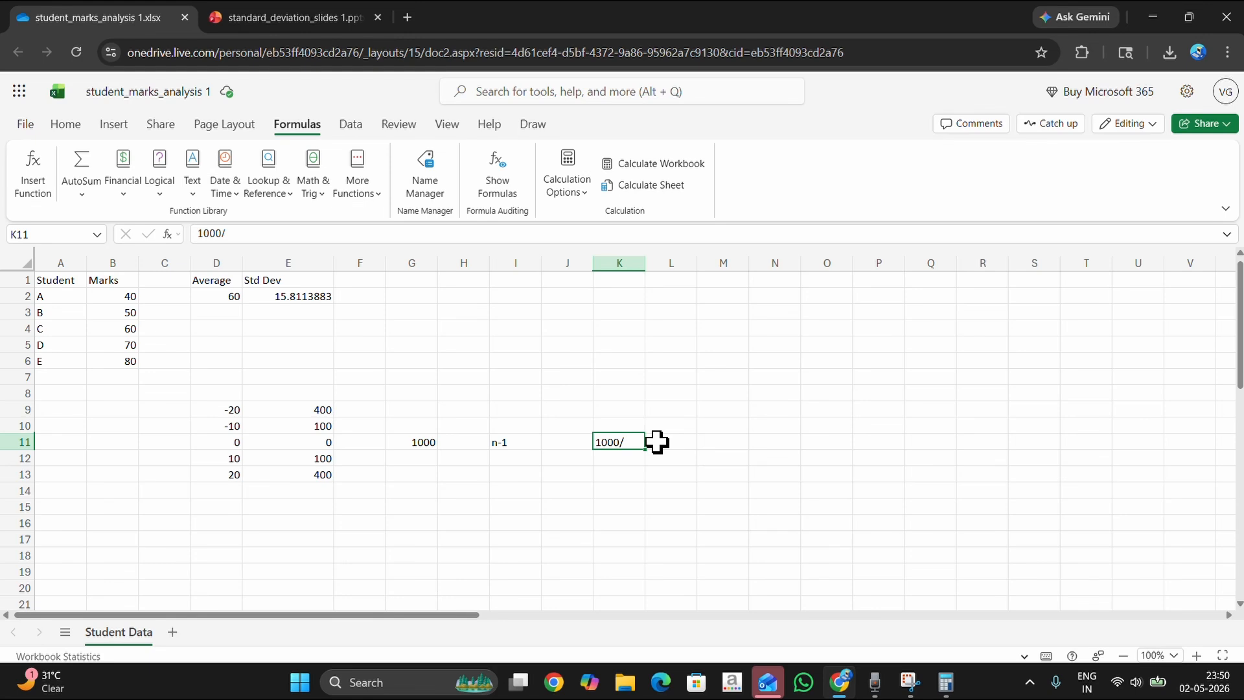
type("5-1")
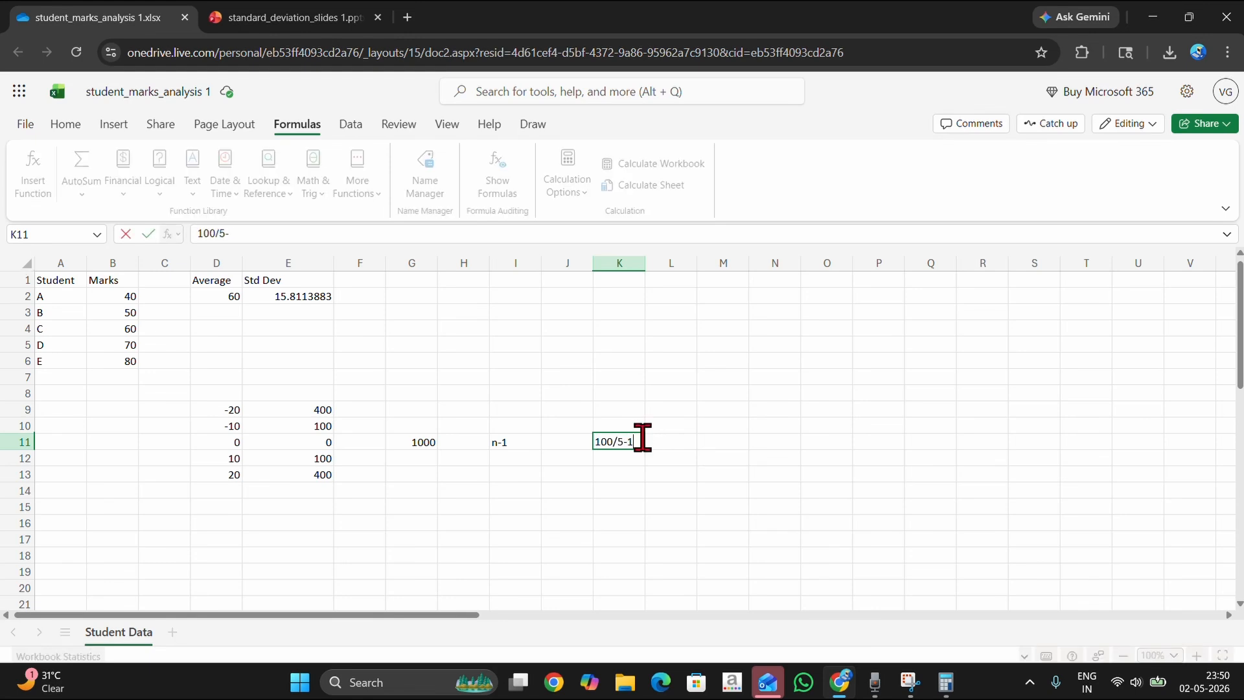
left_click(670, 438)
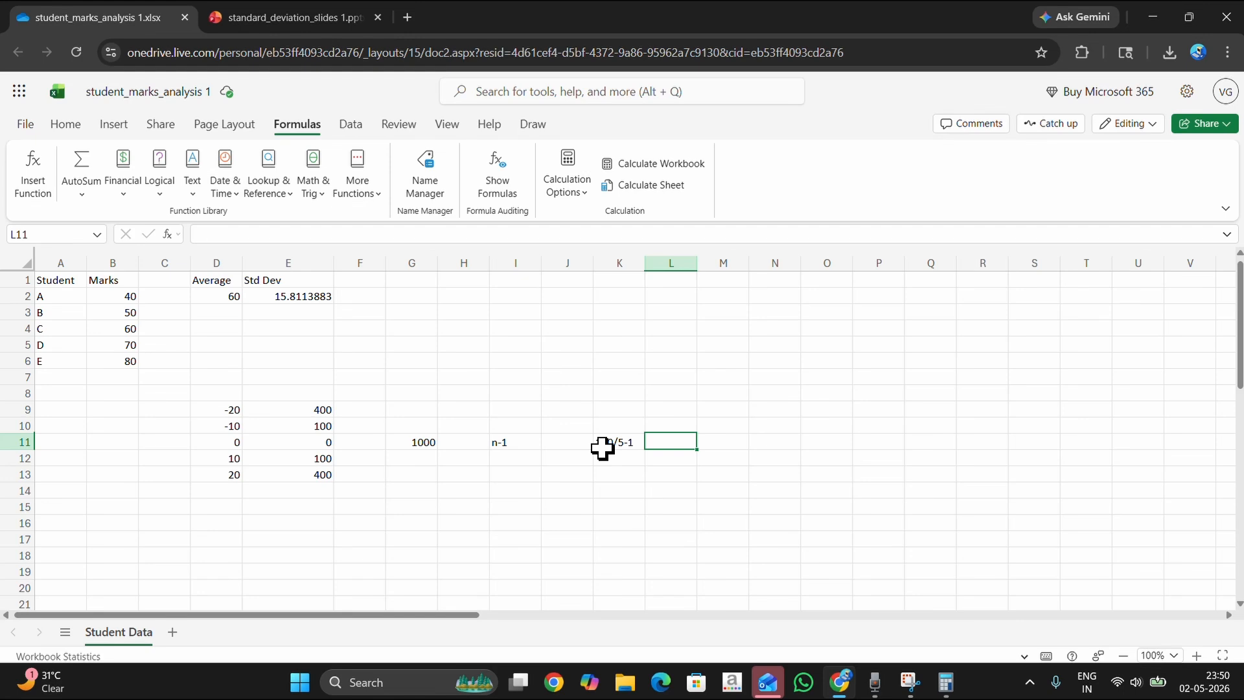
type("250")
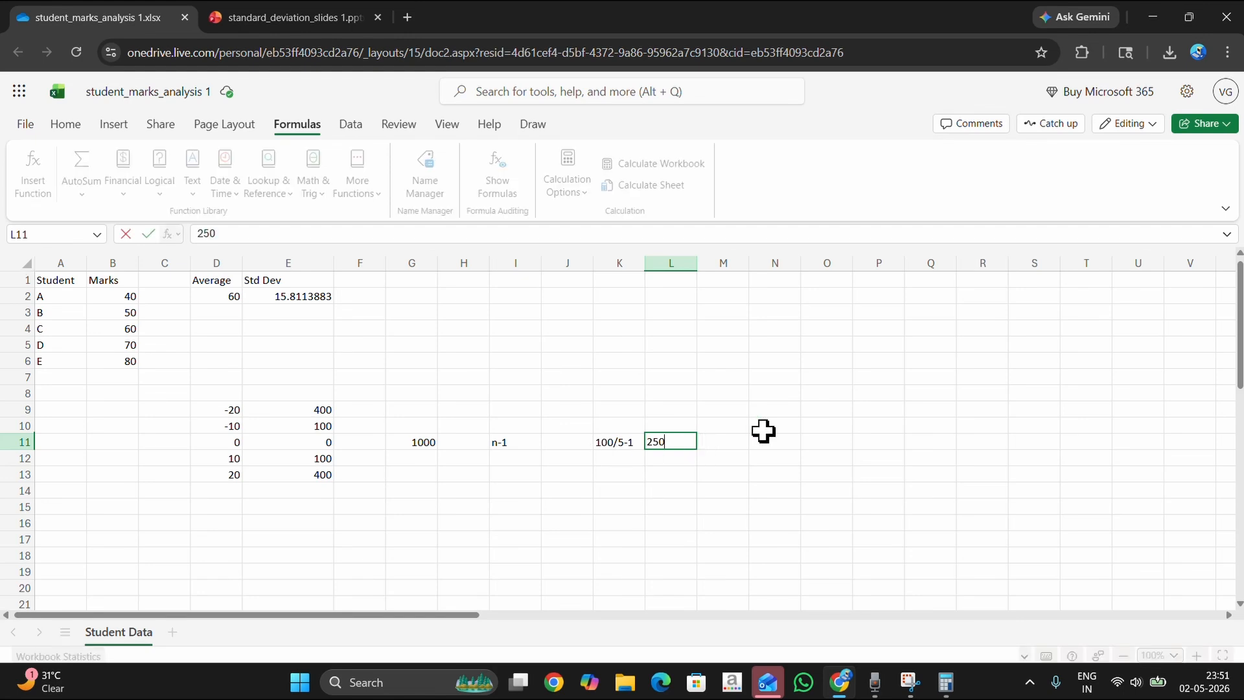
key("Return")
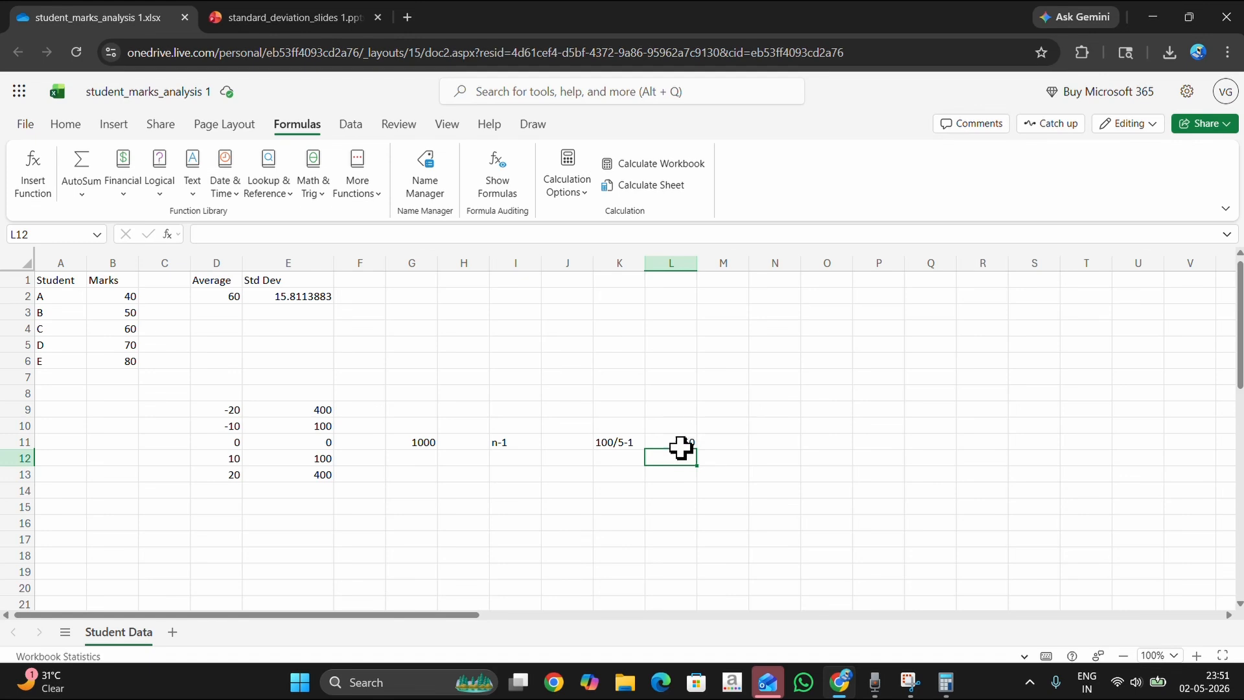
- Enter the label root in M11 beside the variance, and the square root result 15.81 in N11
left_click(722, 441)
type("roo")
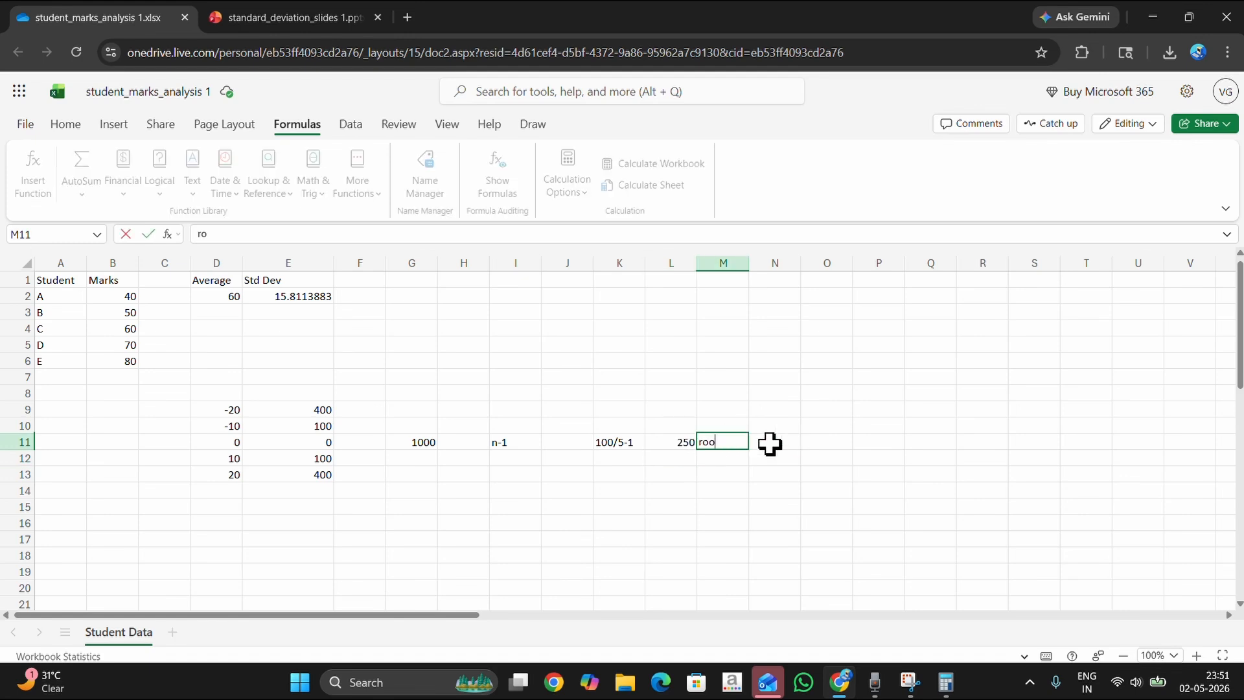
type("t")
key("Return")
left_click(781, 442)
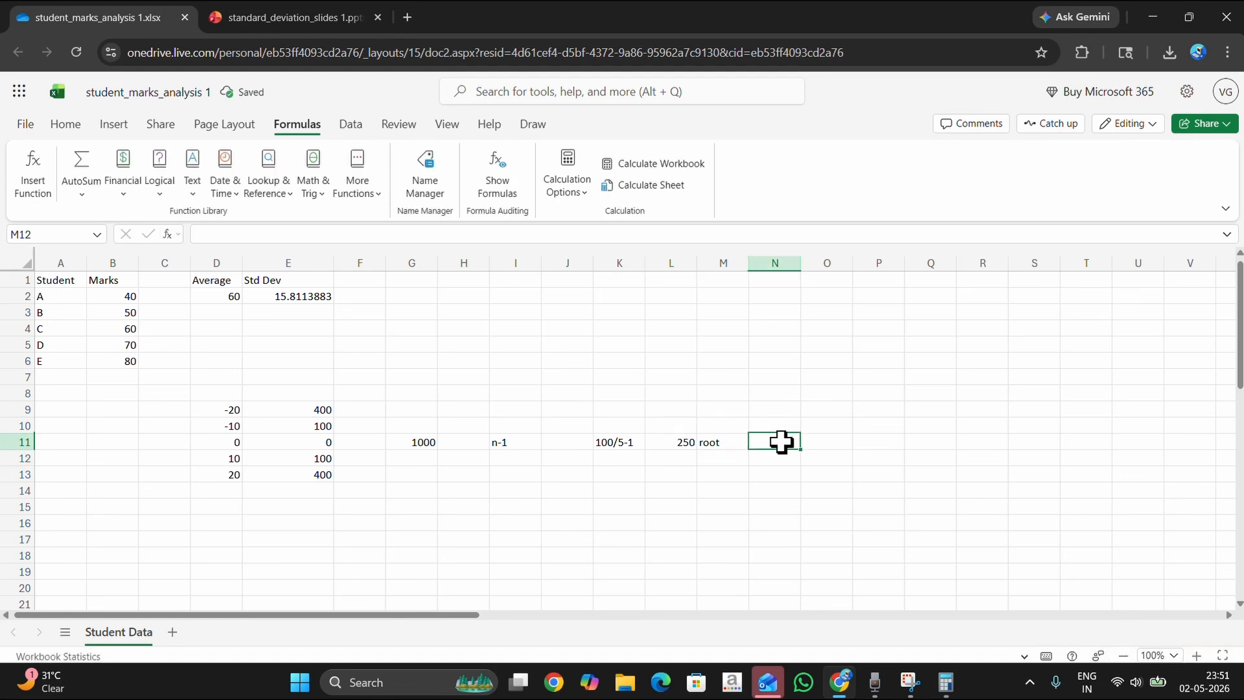
left_click(727, 446)
left_click(671, 446)
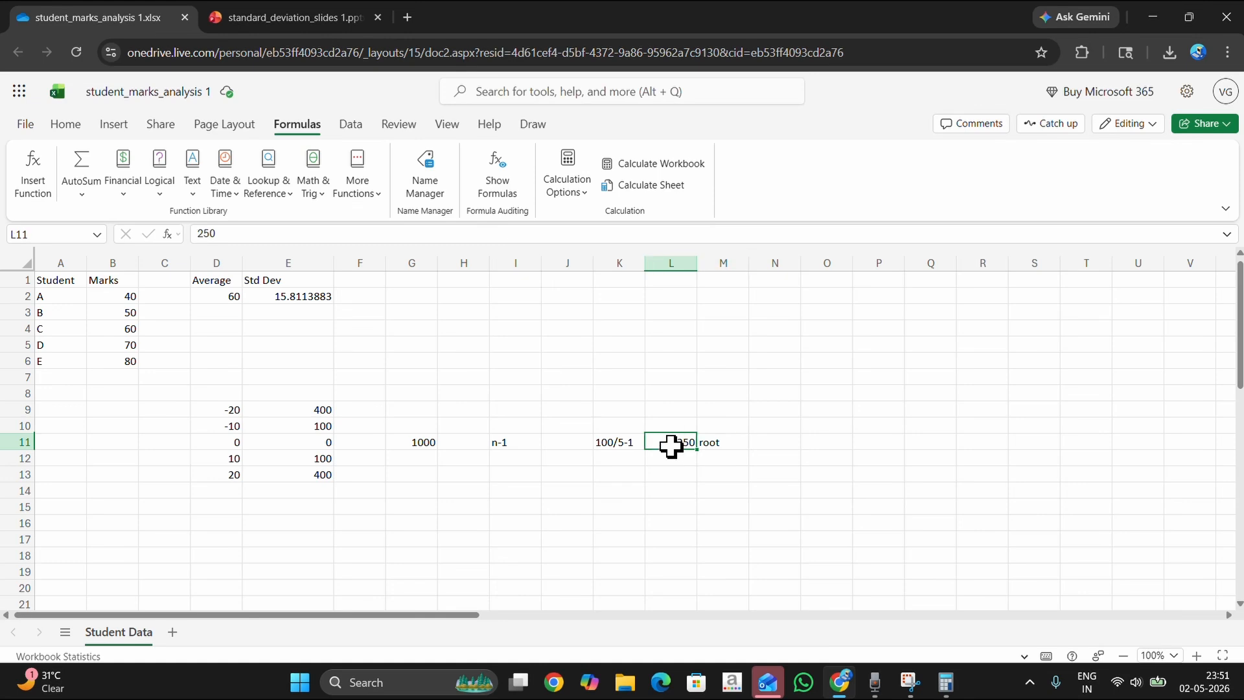
left_click(781, 442)
type("15.81")
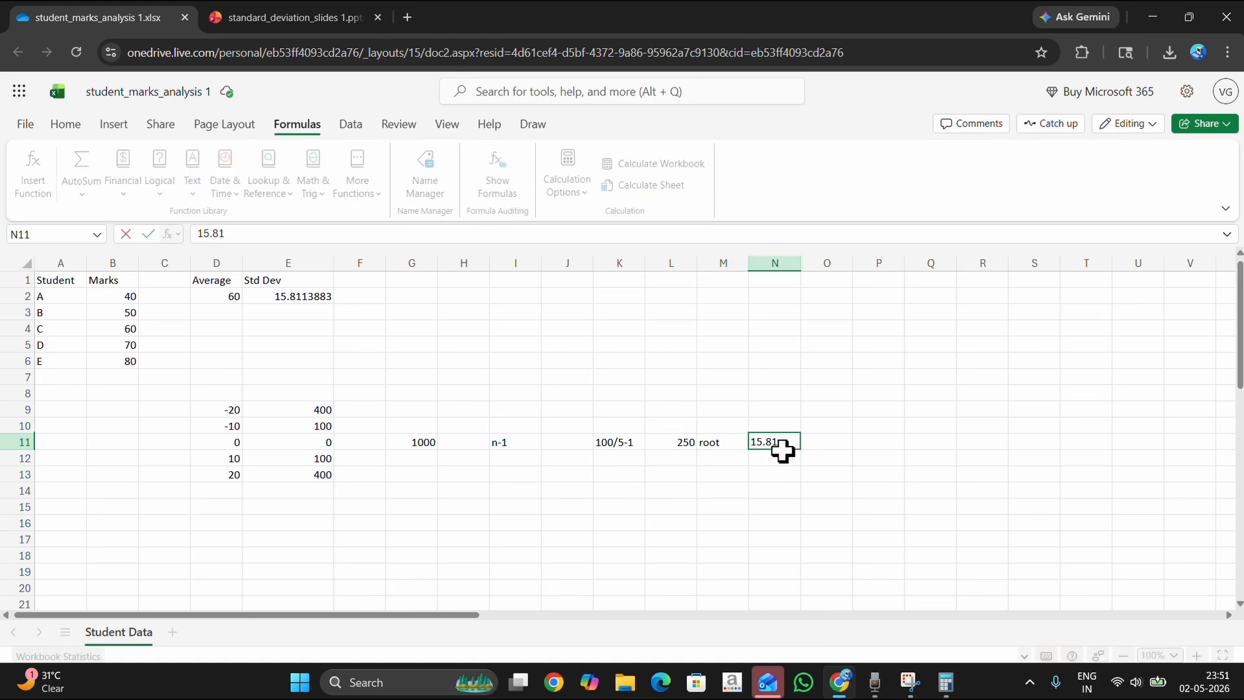
left_click(792, 462)
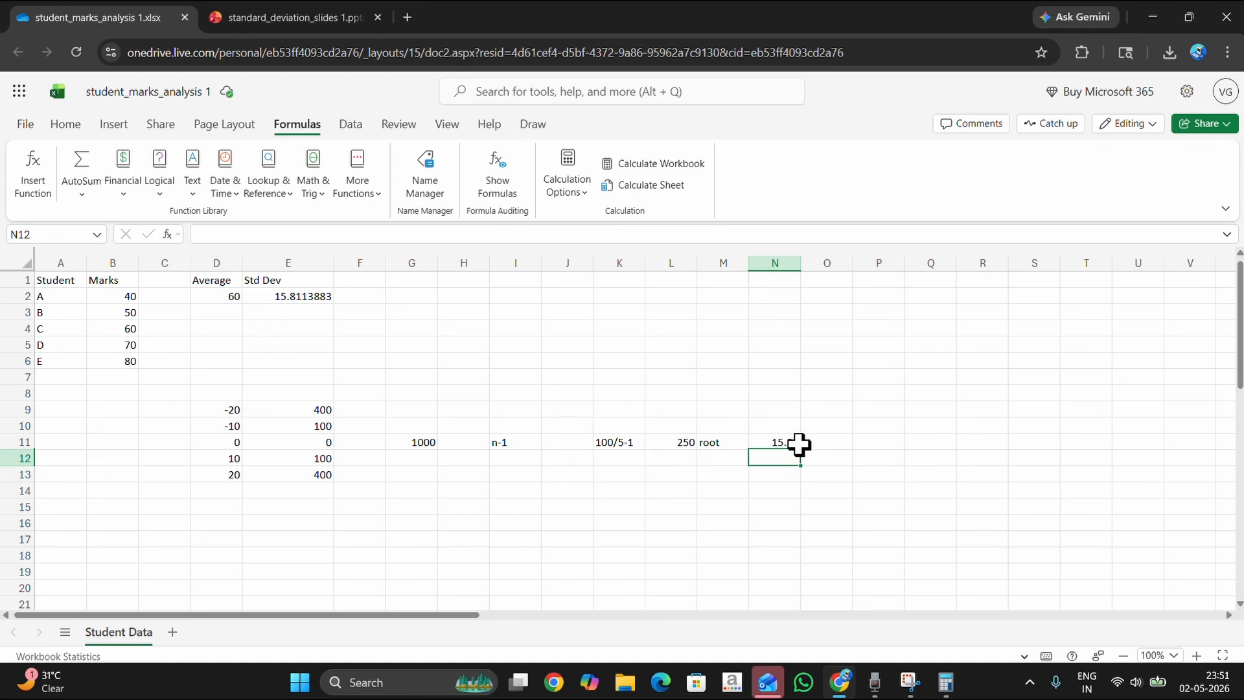
- Compare the manual result in N11 with the Std Dev formula in E2, and review the marks in B2:B6 against the average in D2
left_click_drag(794, 443, 228, 428)
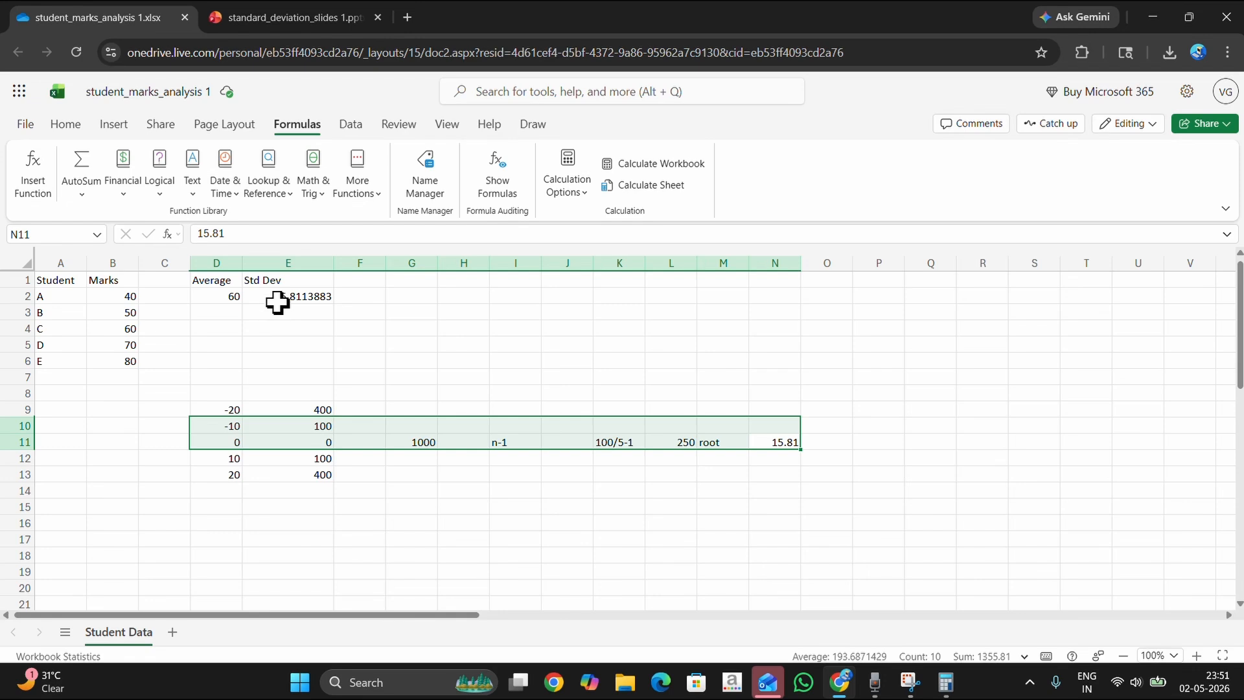
left_click(278, 299)
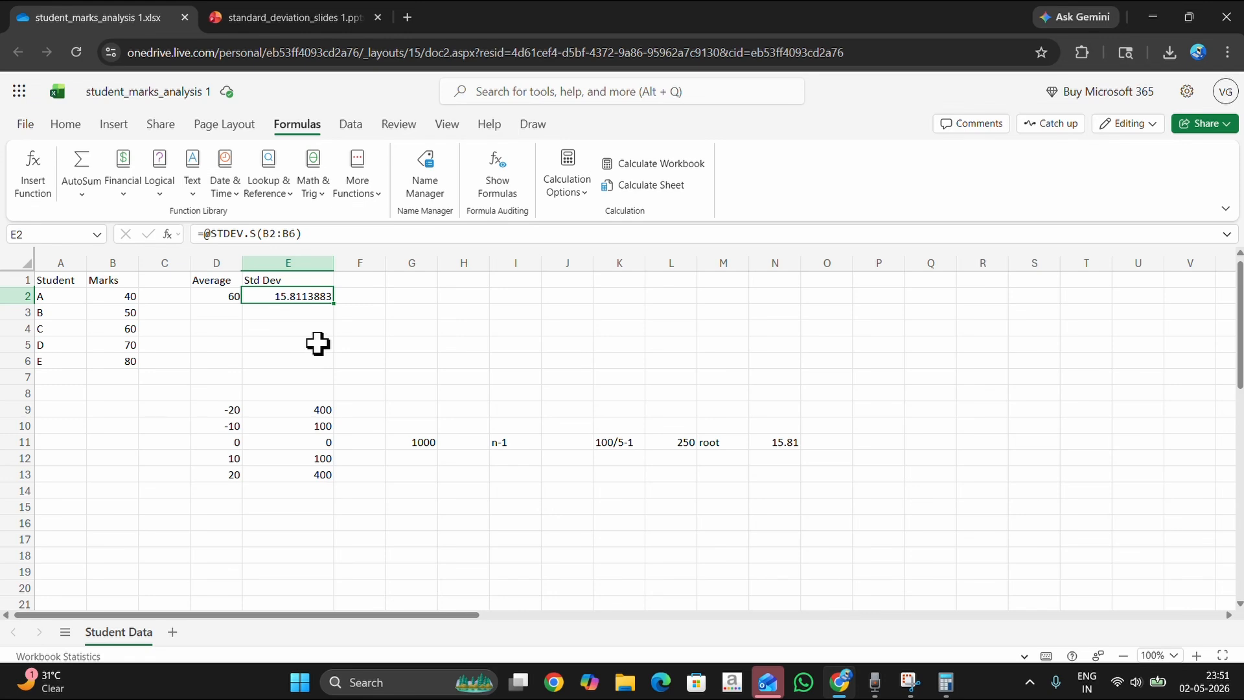
left_click_drag(123, 297, 123, 361)
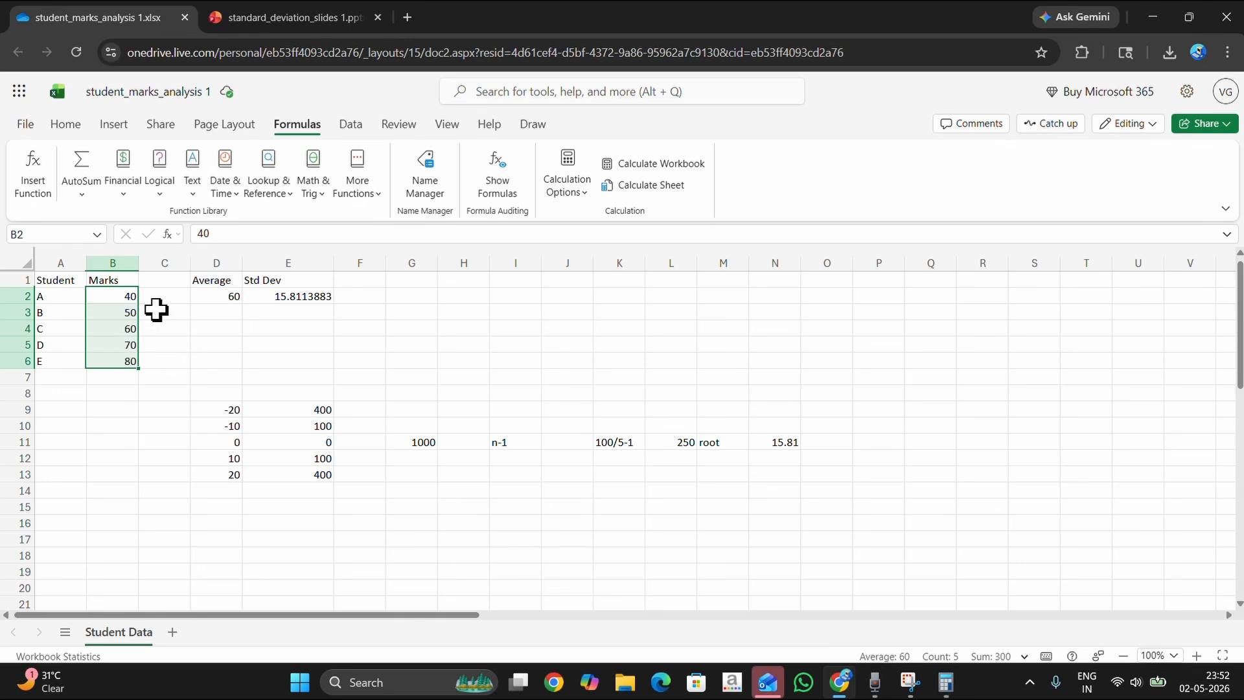
left_click(221, 298)
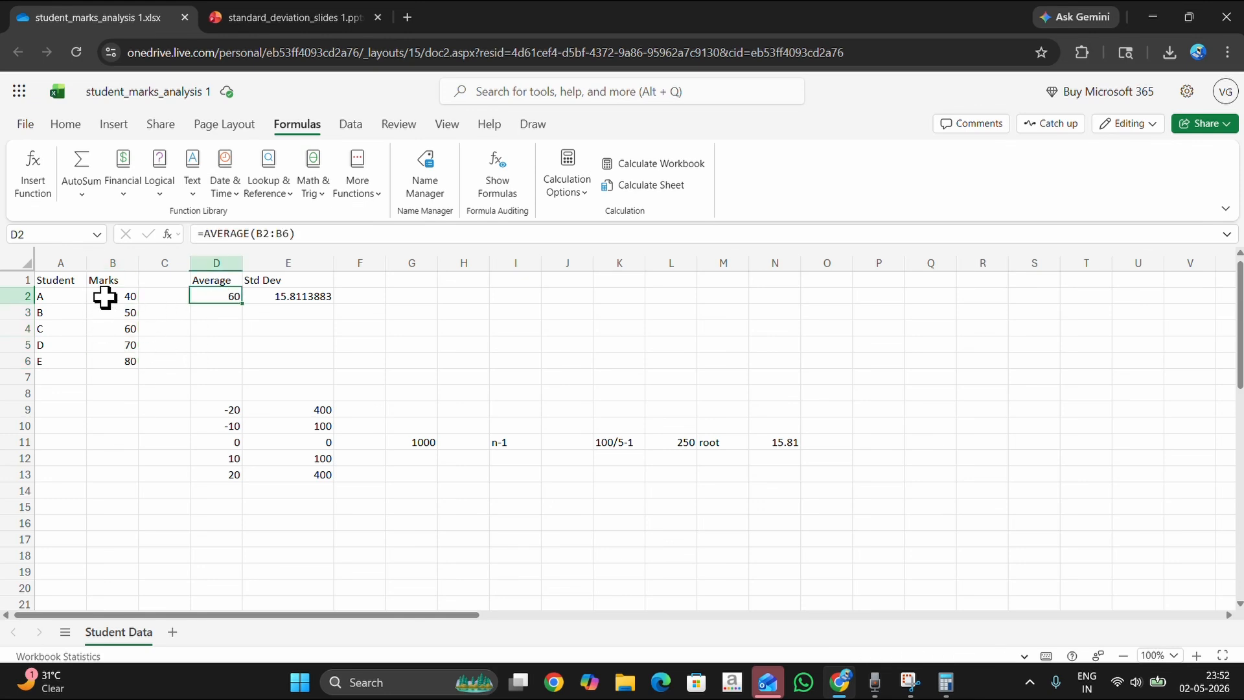
left_click_drag(106, 298, 117, 355)
left_click(289, 297)
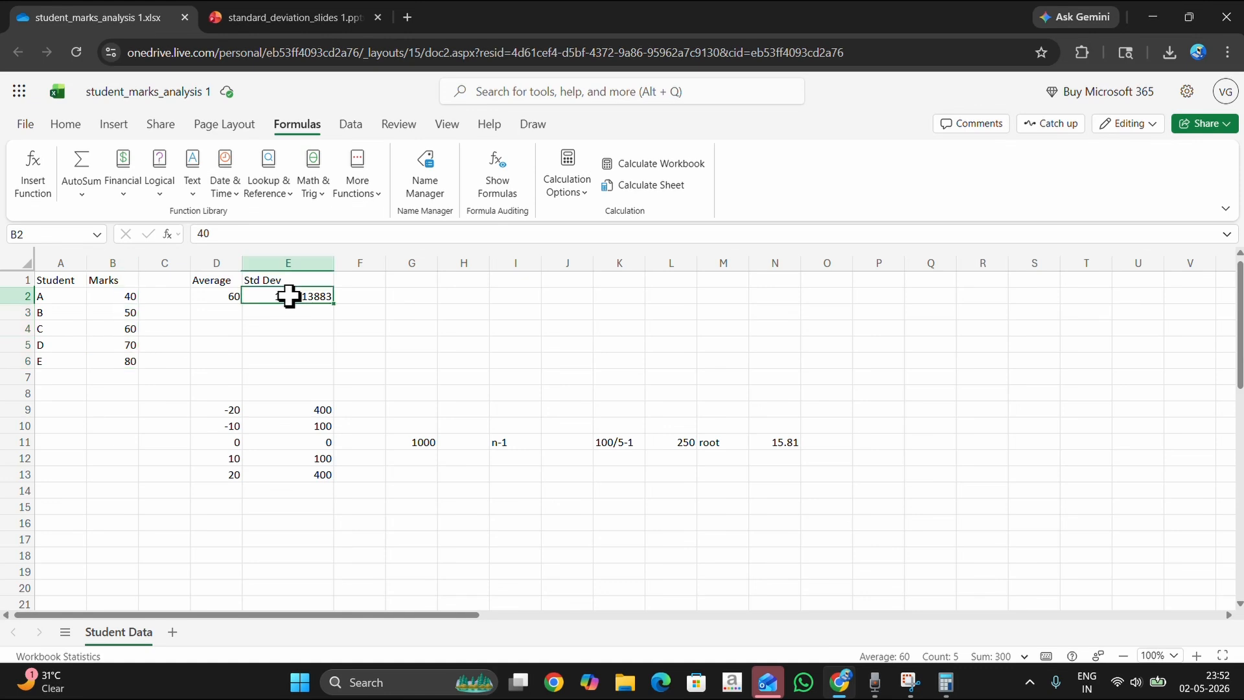